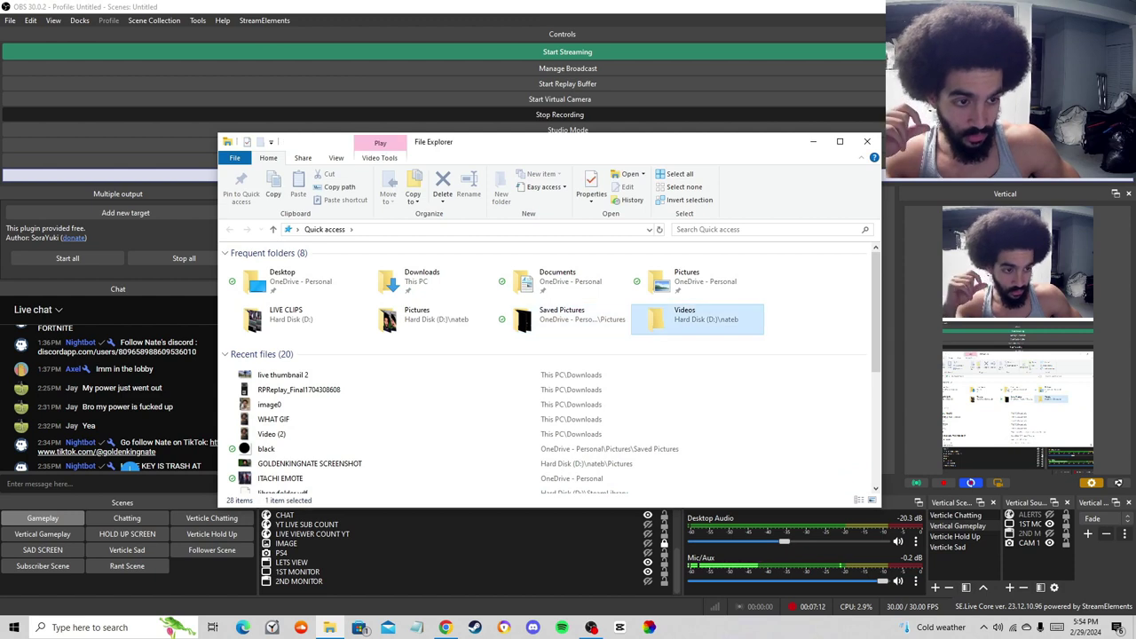
double_click(696, 314)
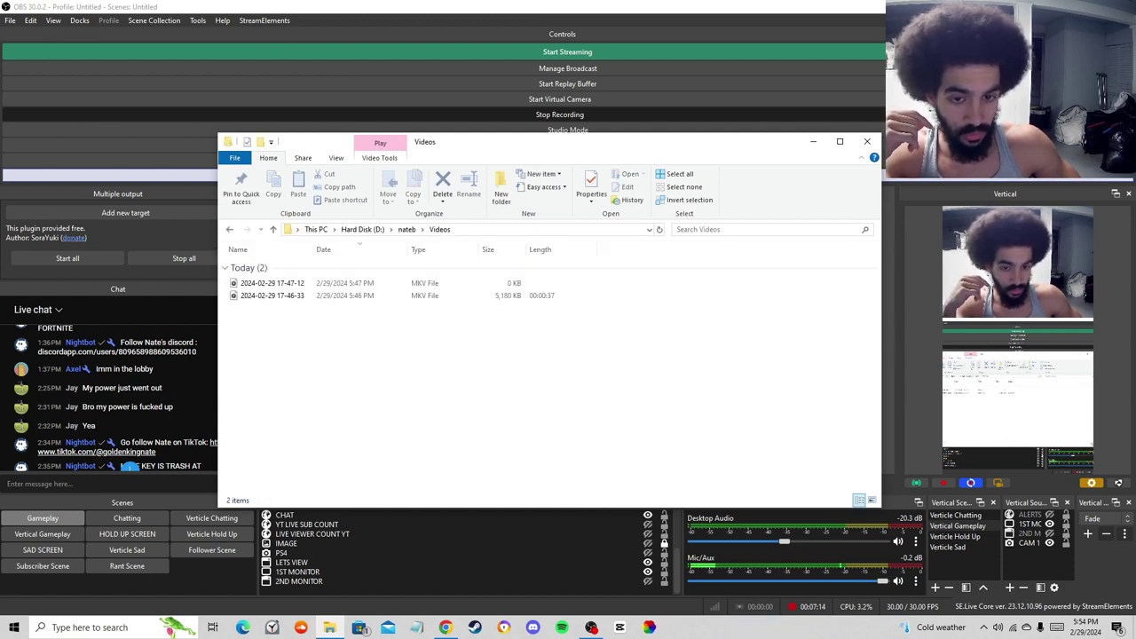
left_click(273, 229)
left_click(273, 229)
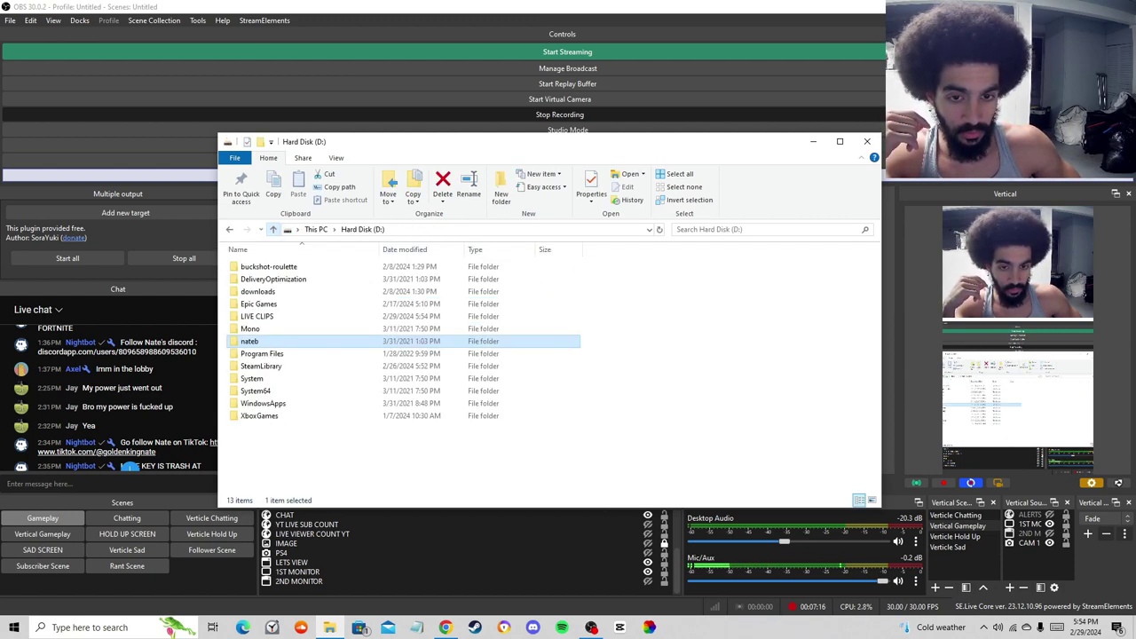
double_click(267, 315)
double_click(321, 284)
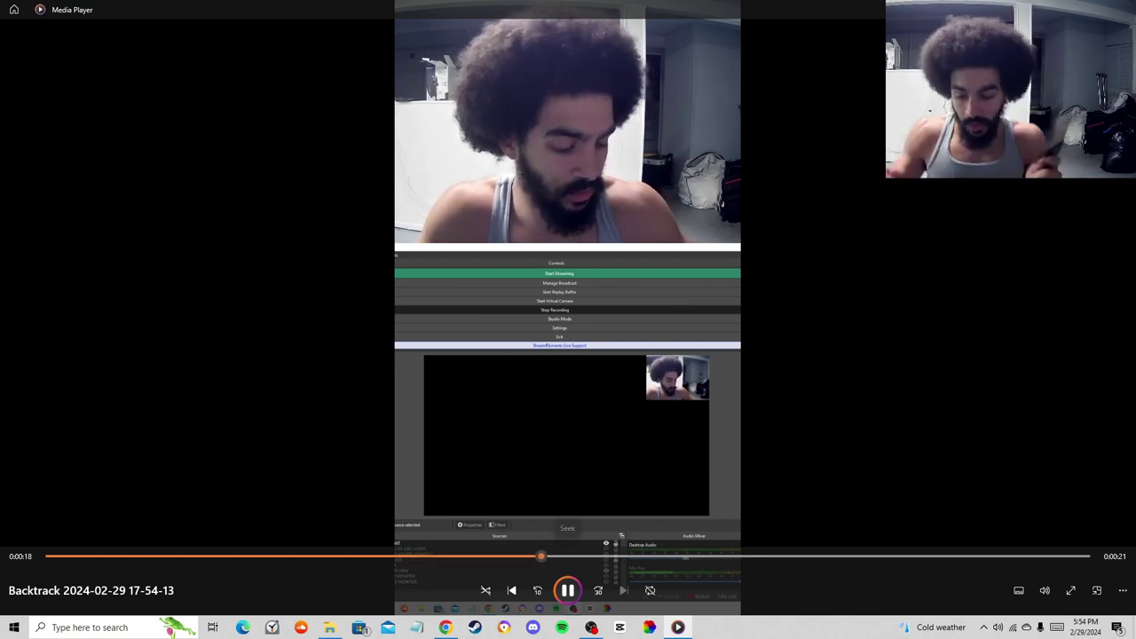
- Skip ahead to near the end of the Backtrack clip and close the media player and folder window
key("Right")
key("Right")
key("Right")
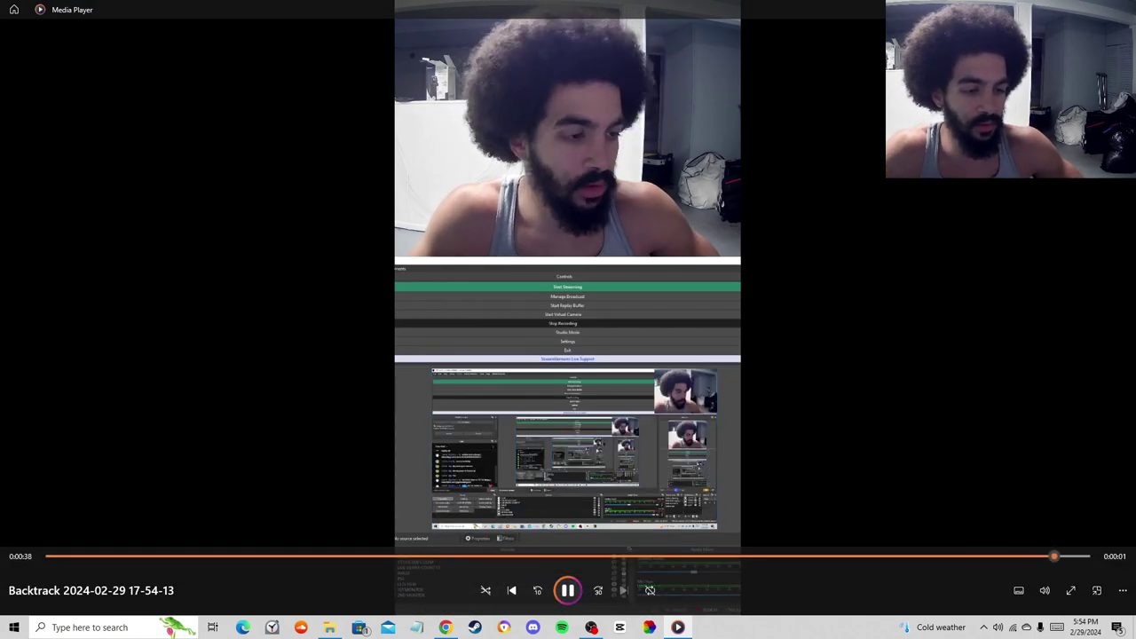
left_click(1115, 9)
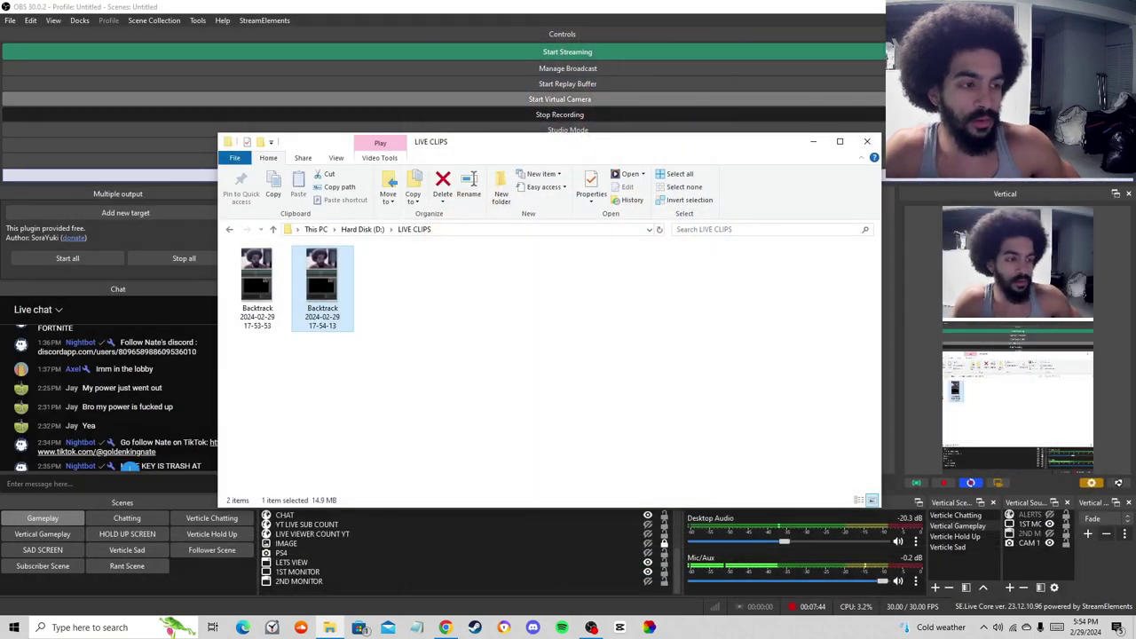
left_click(867, 142)
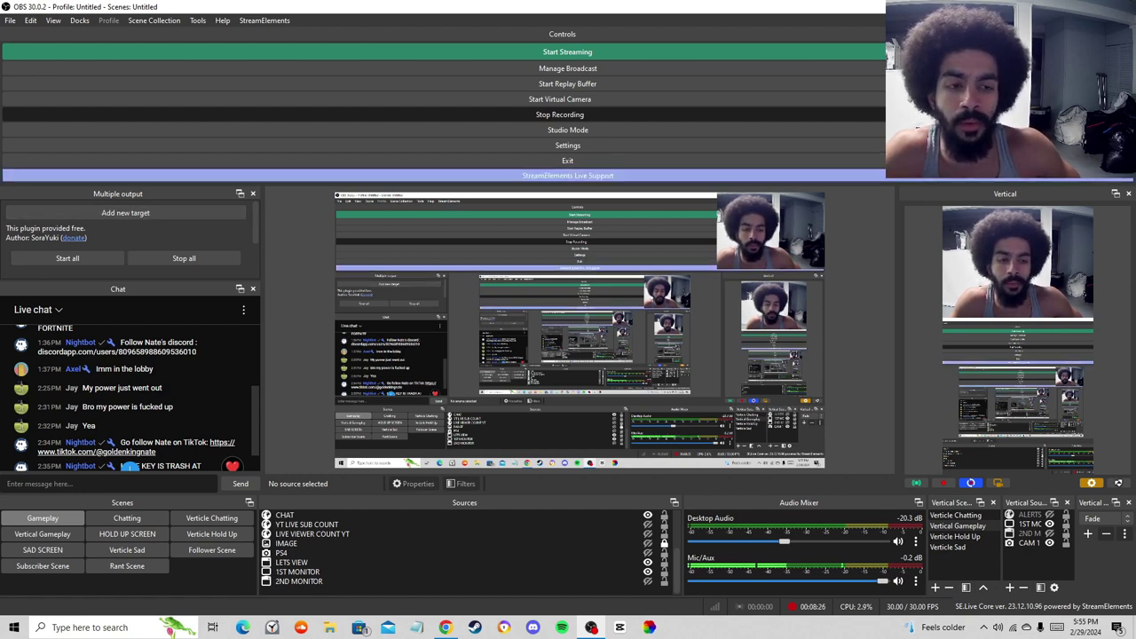
- Delete the Twitch target from the Multiple output dock and confirm the deletion
left_click(559, 115)
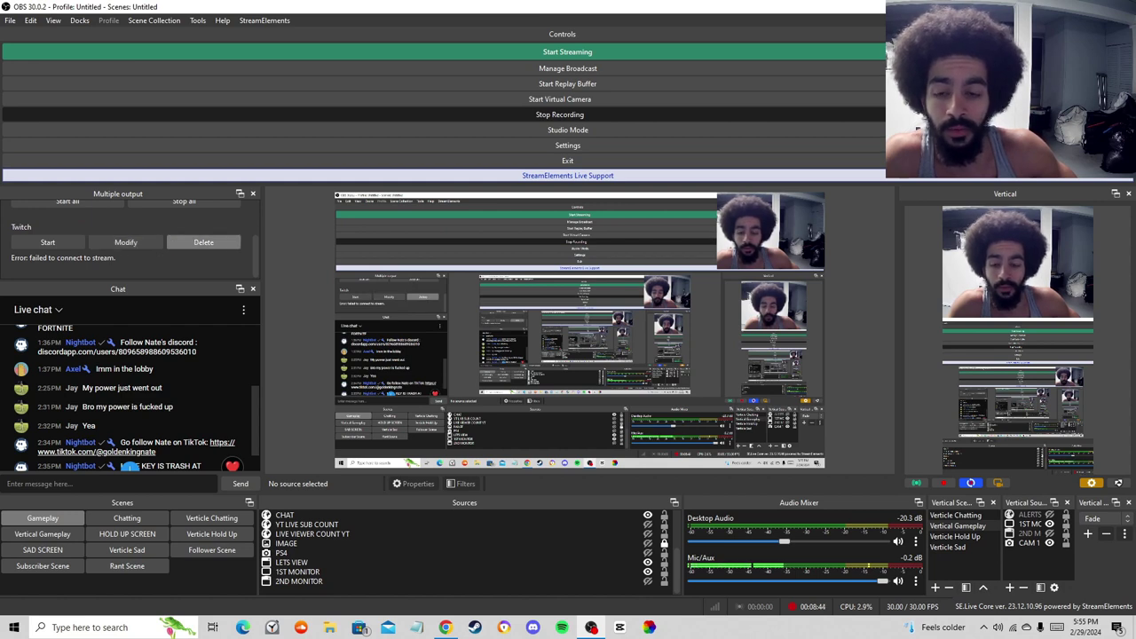
left_click(203, 242)
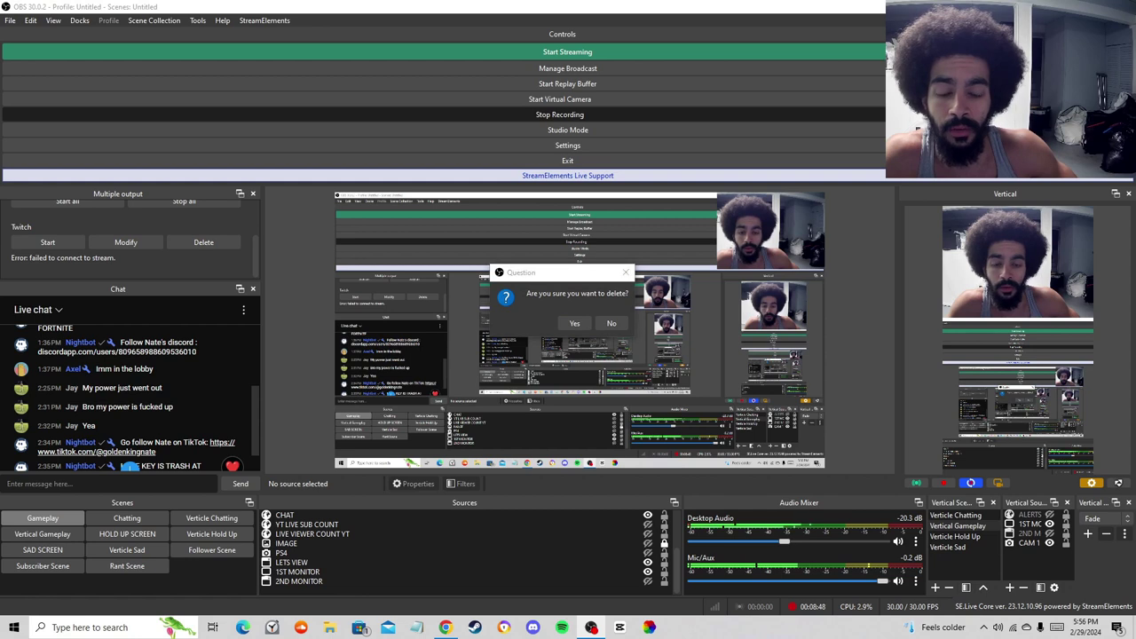
left_click(574, 323)
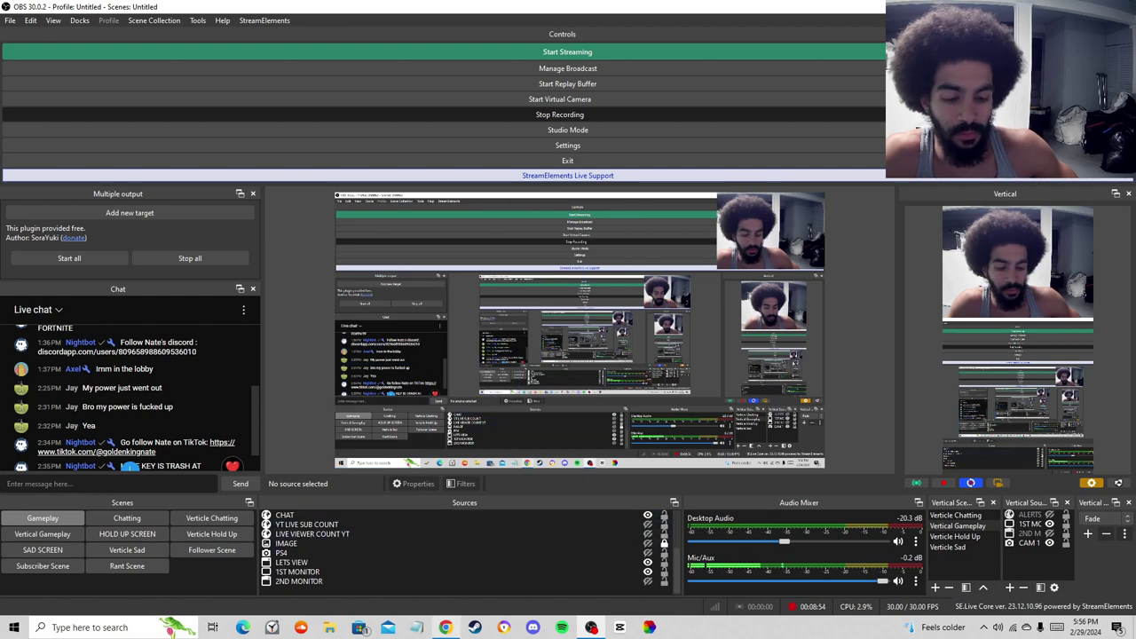
- Switch to Chrome and bring up the Multiple RTMP outputs plugin page on the OBS forum
left_click(445, 627)
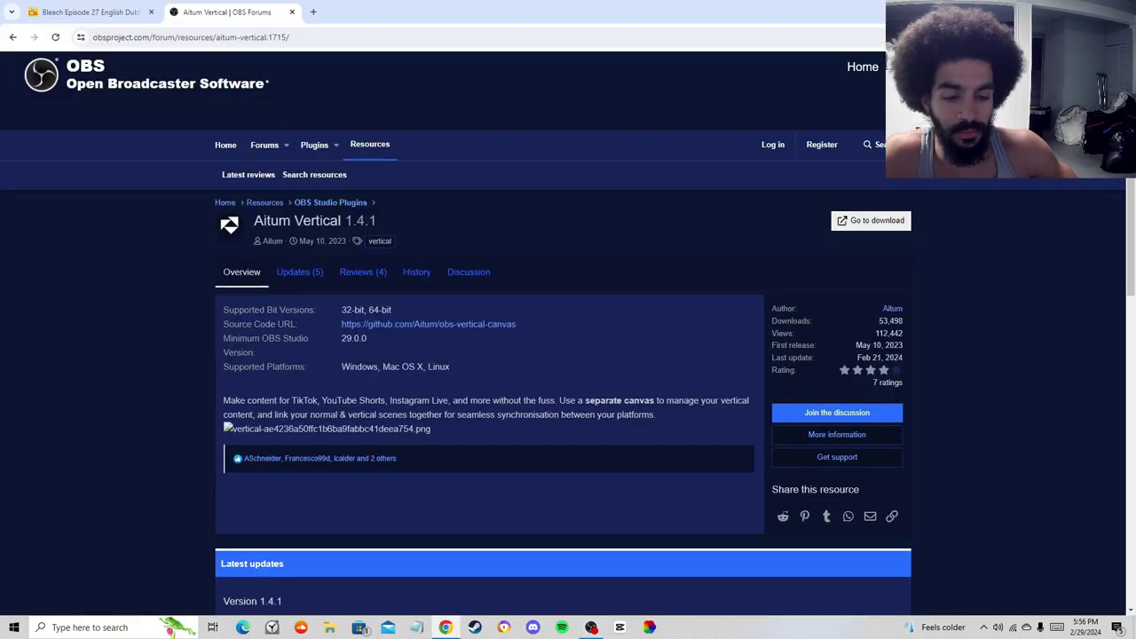
left_click(312, 12)
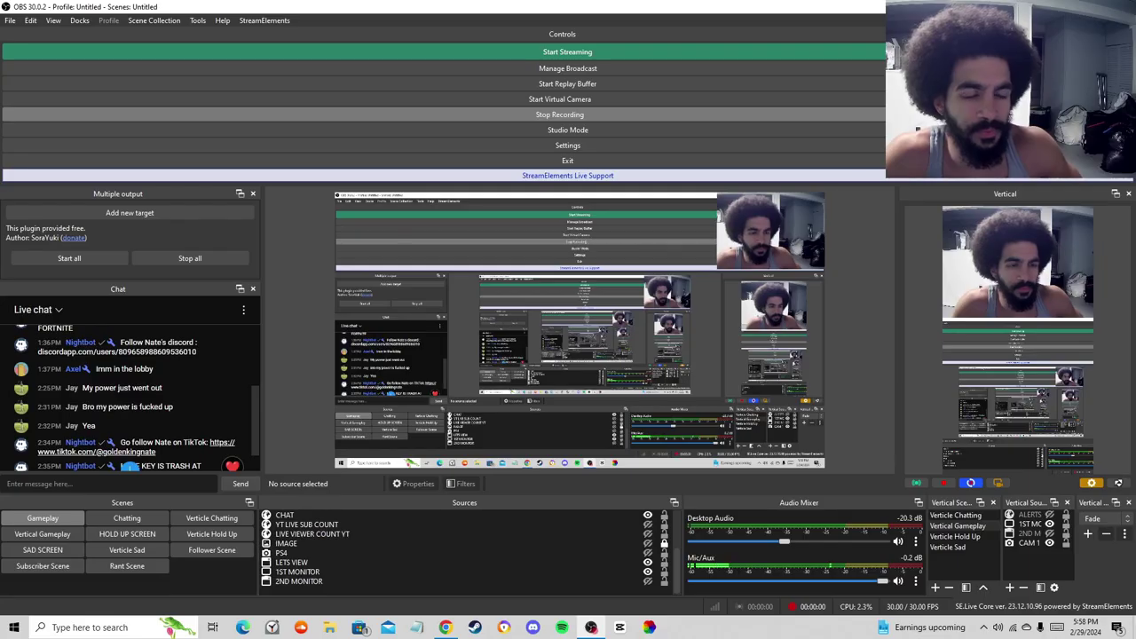
left_click(446, 627)
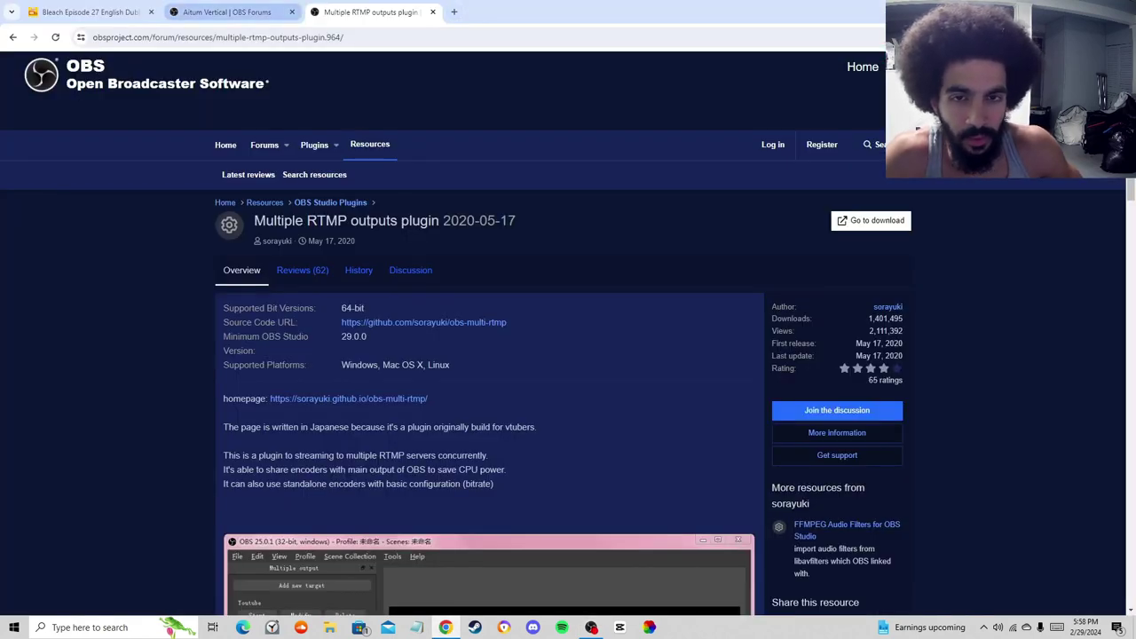
left_click(232, 12)
key("ctrl+Tab")
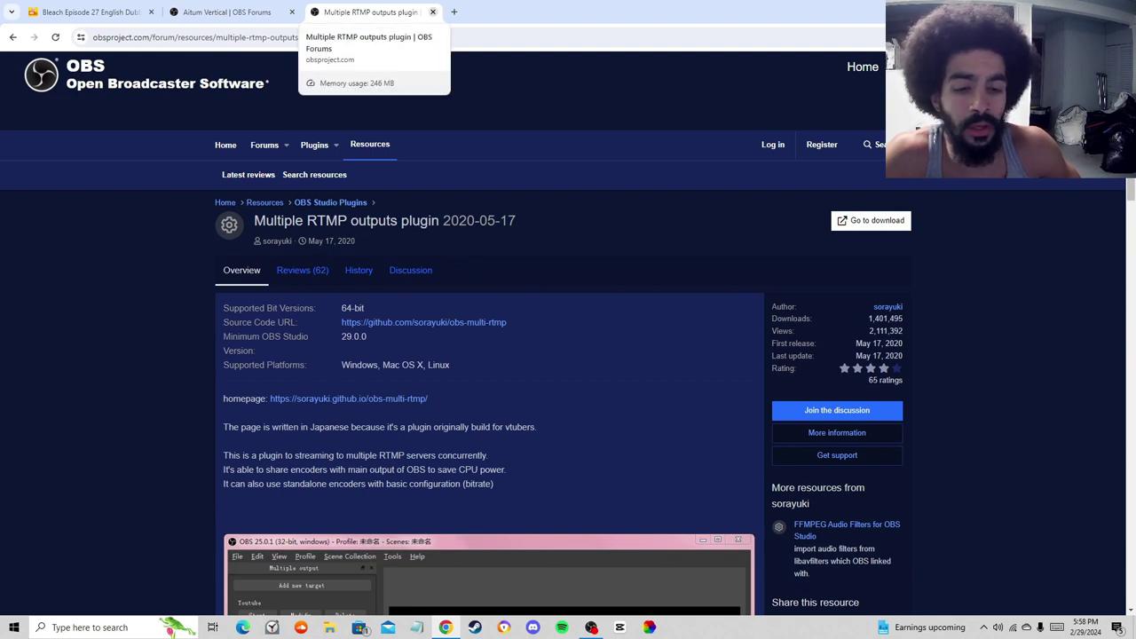
- Search Google for "obs multi stream plugin" in a new tab and open the Multiple RTMP outputs plugin page
left_click(453, 12)
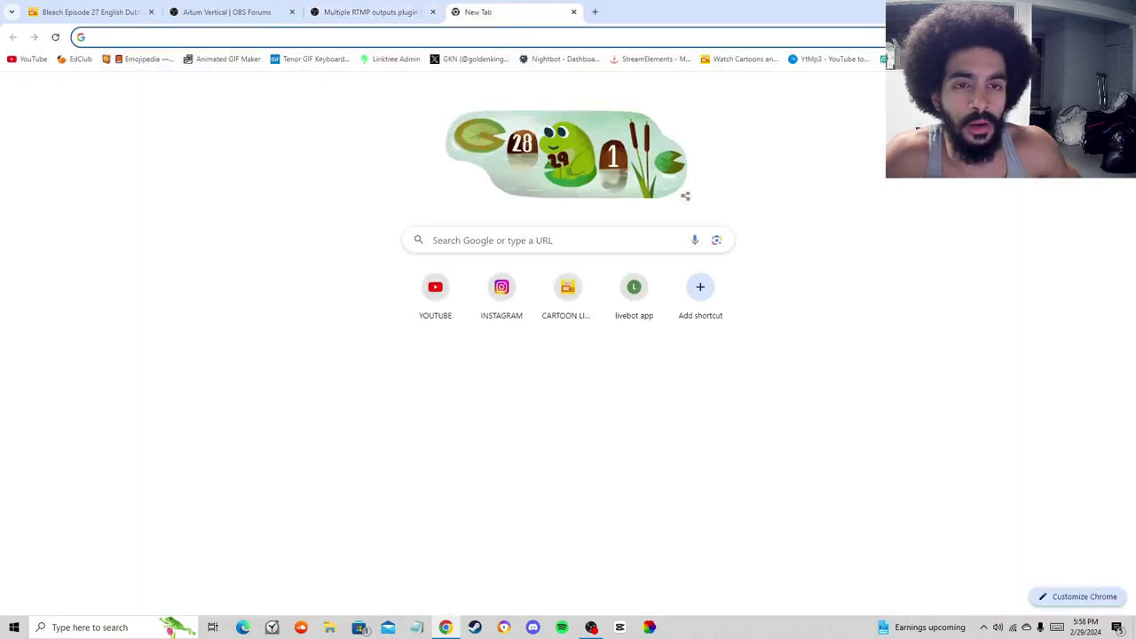
left_click(478, 37)
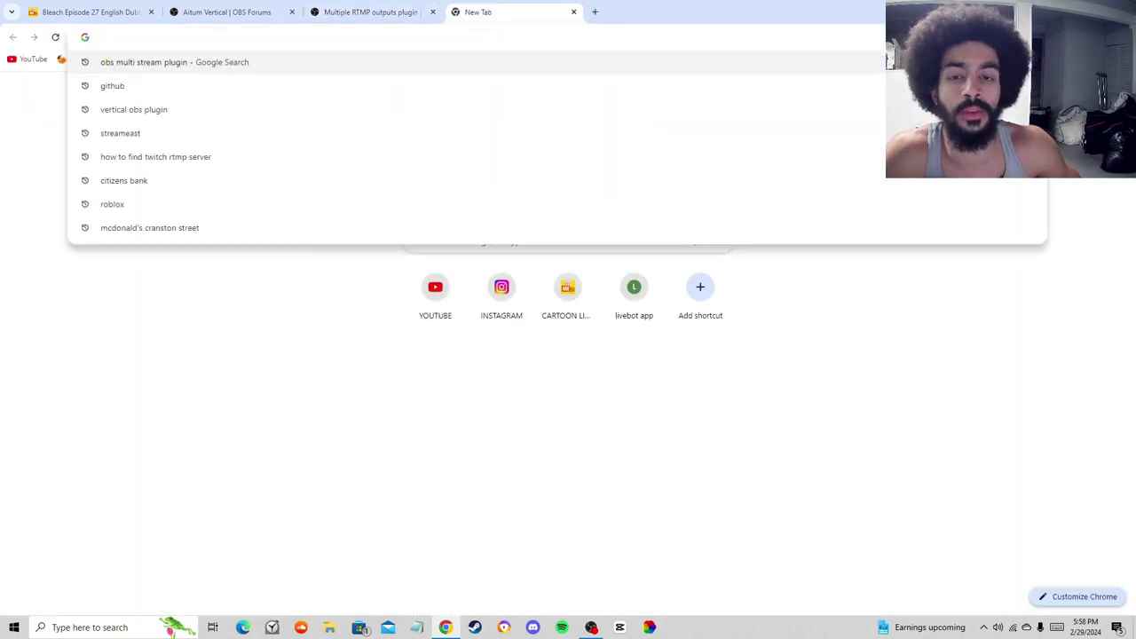
key("Return")
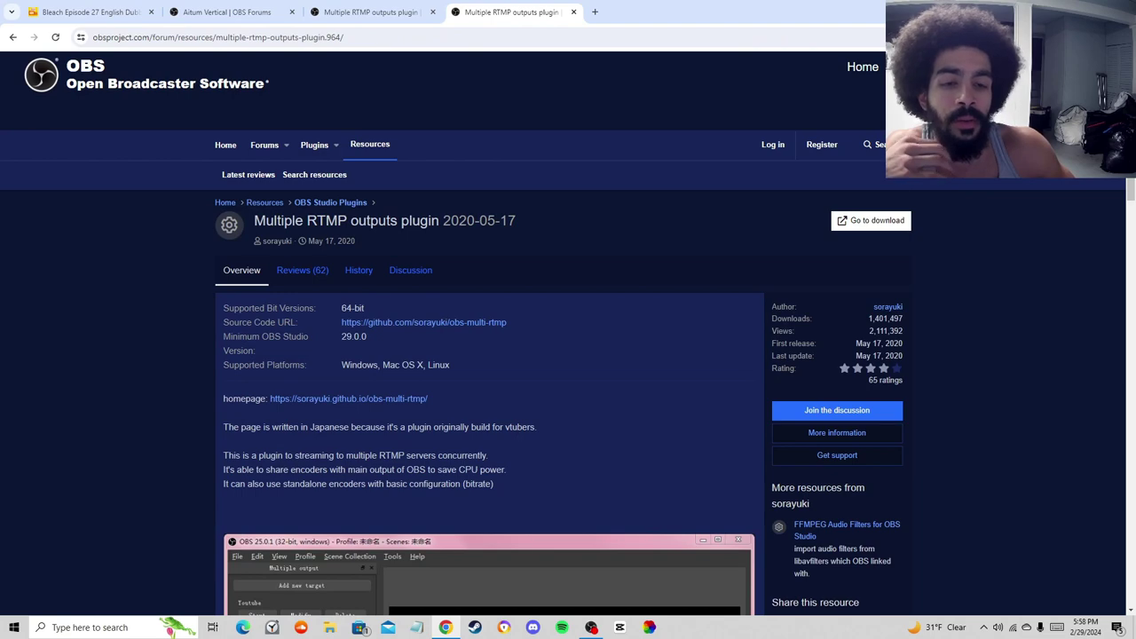
- Go to the plugin's GitHub releases, download obs-multi-rtmp-0.5.0.4-windows-x64-Installer.exe, and close the releases tab
scroll(568, 338, "down", 1)
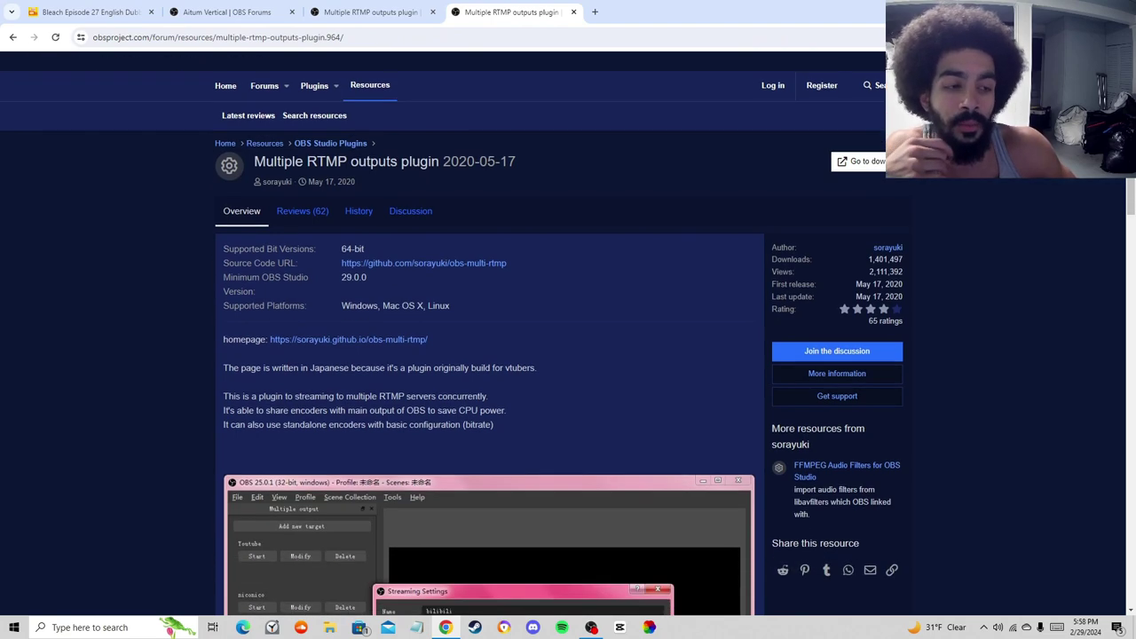
left_click(847, 161)
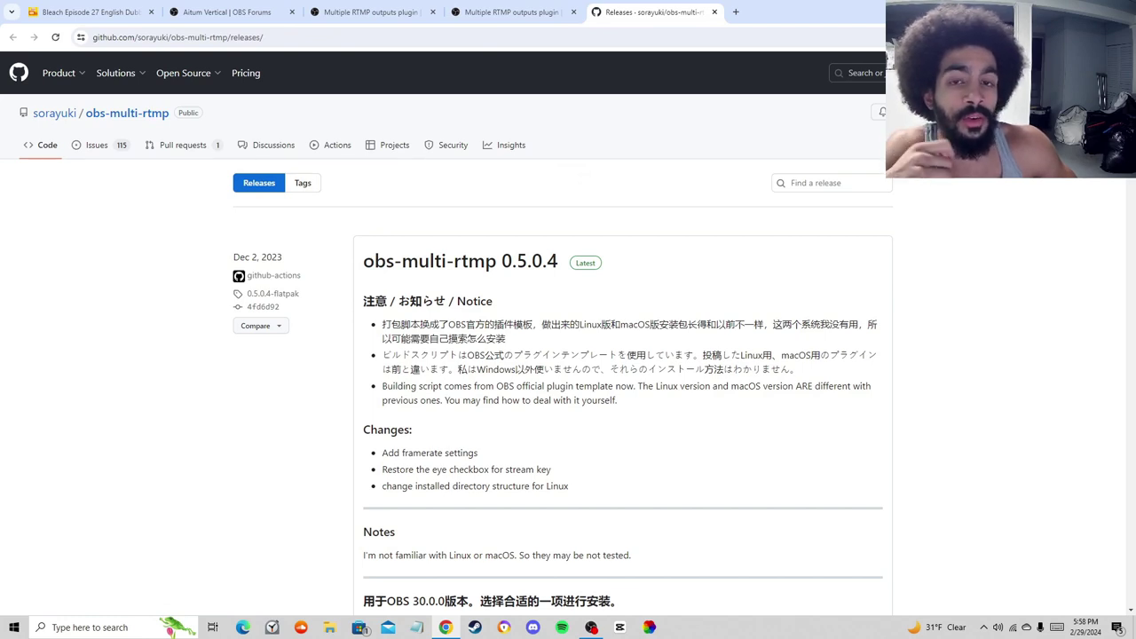
scroll(568, 337, "down", 7)
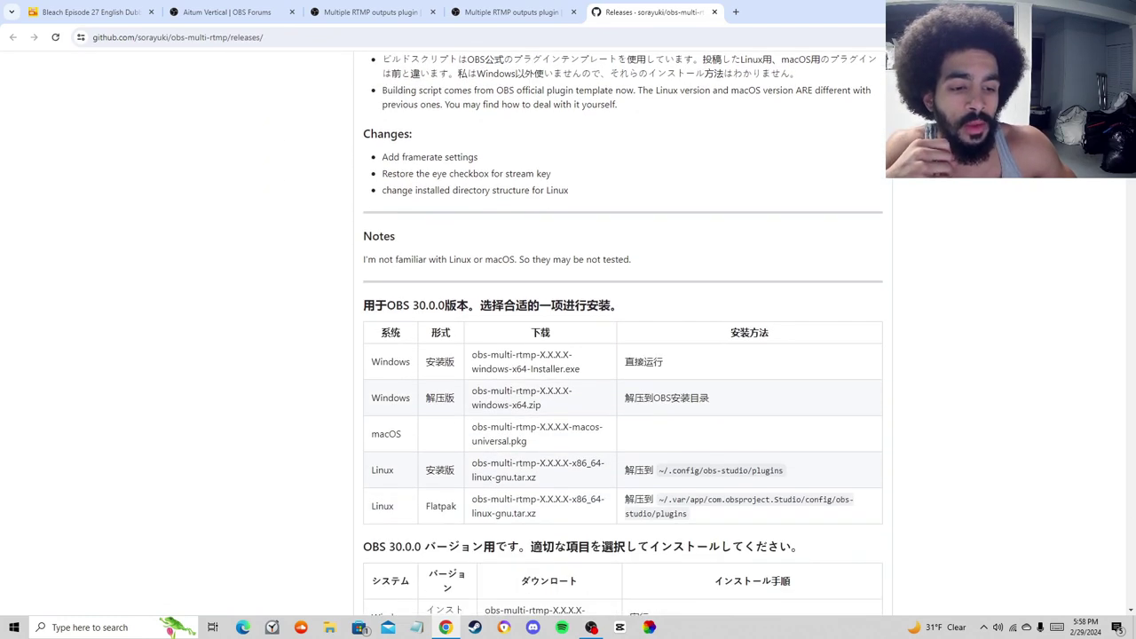
scroll(621, 337, "down", 6)
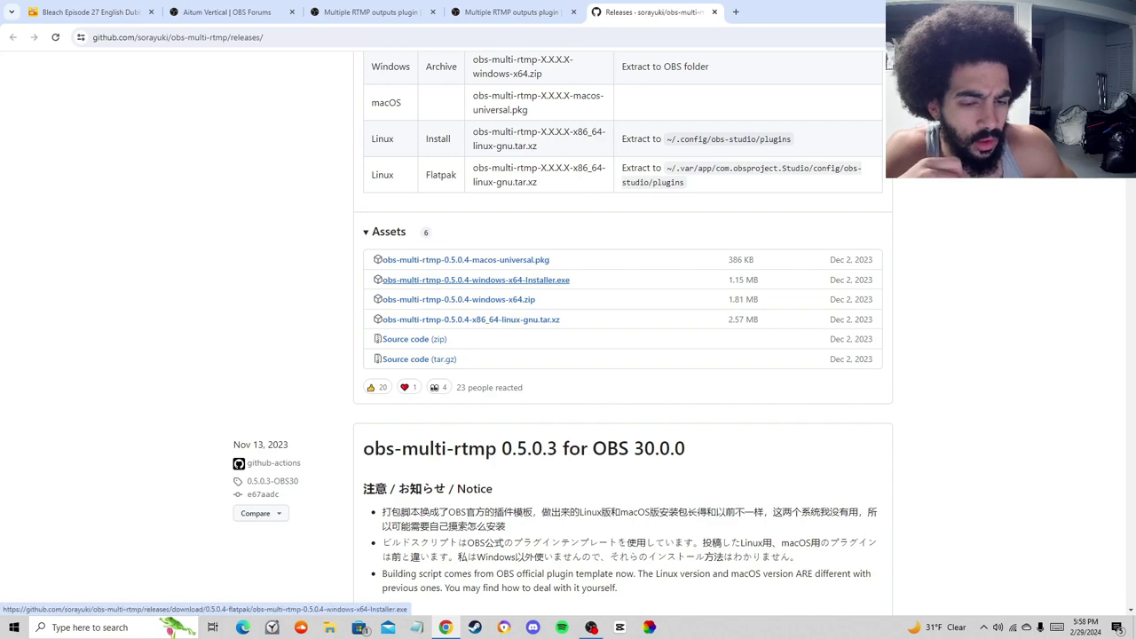
scroll(471, 280, "down", 5)
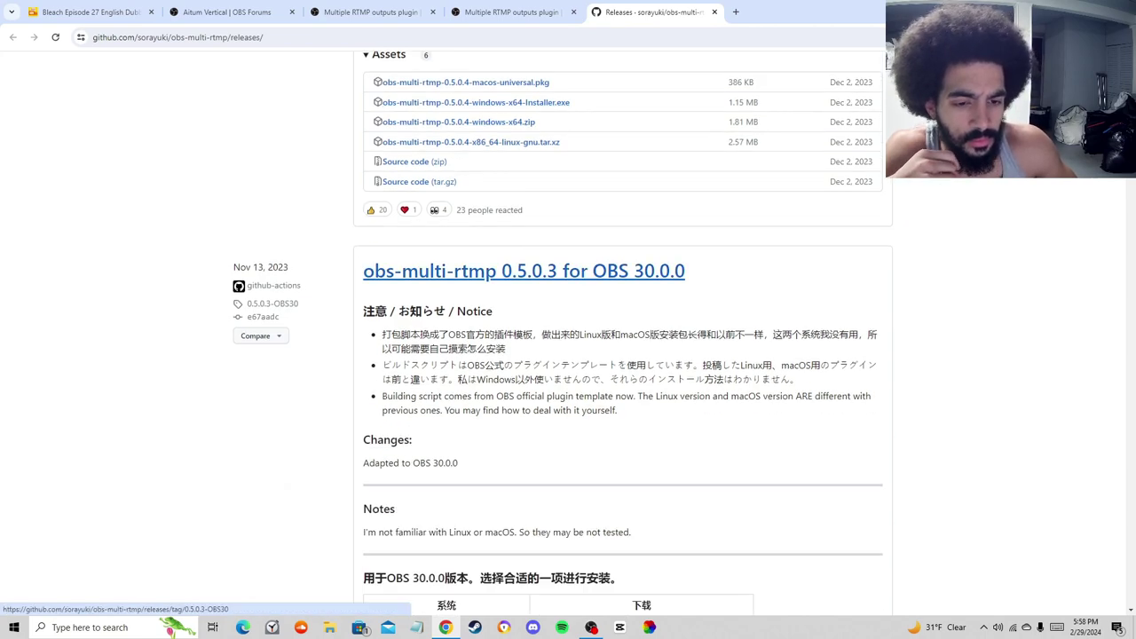
scroll(470, 280, "up", 5)
scroll(470, 339, "up", 1)
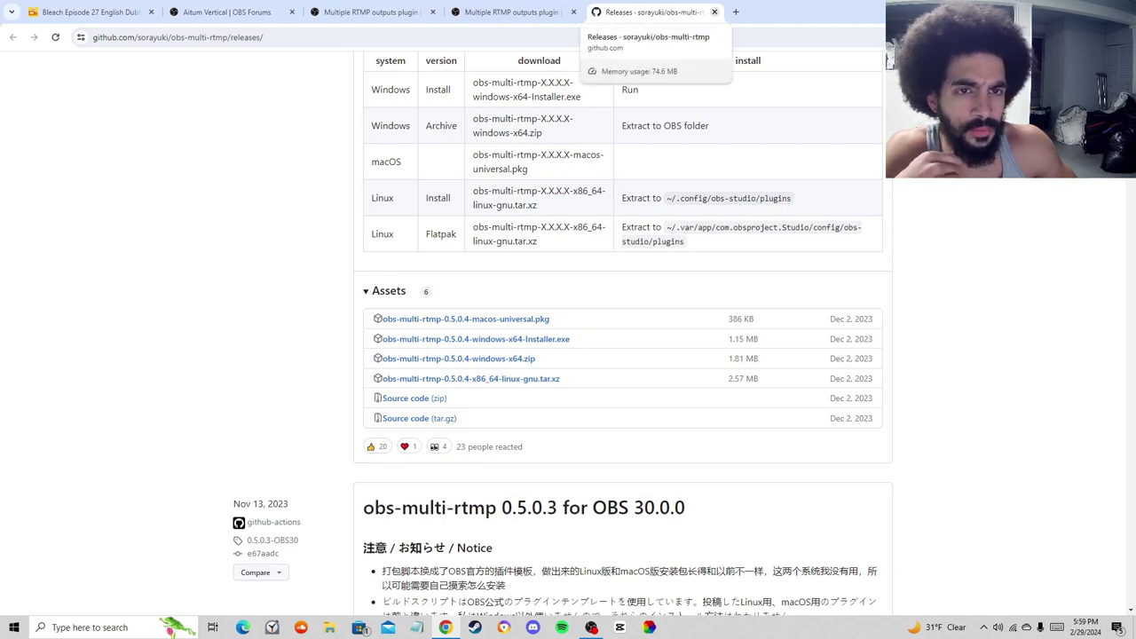
left_click(713, 12)
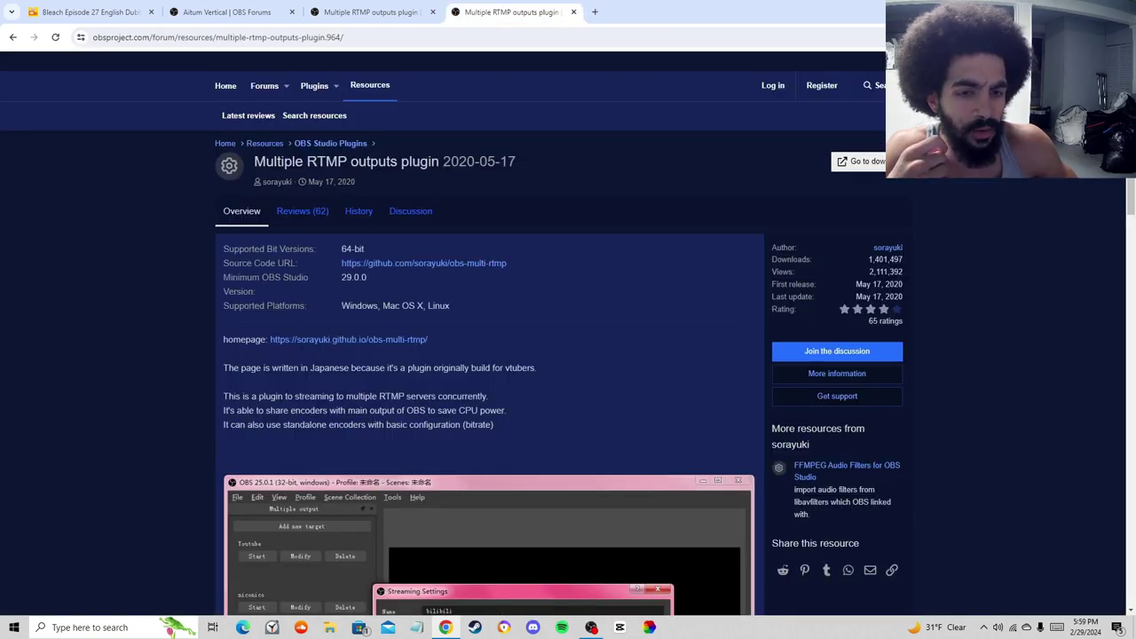
- Switch to OBS Studio, enlarge the Multiple output dock, and close it
left_click(591, 627)
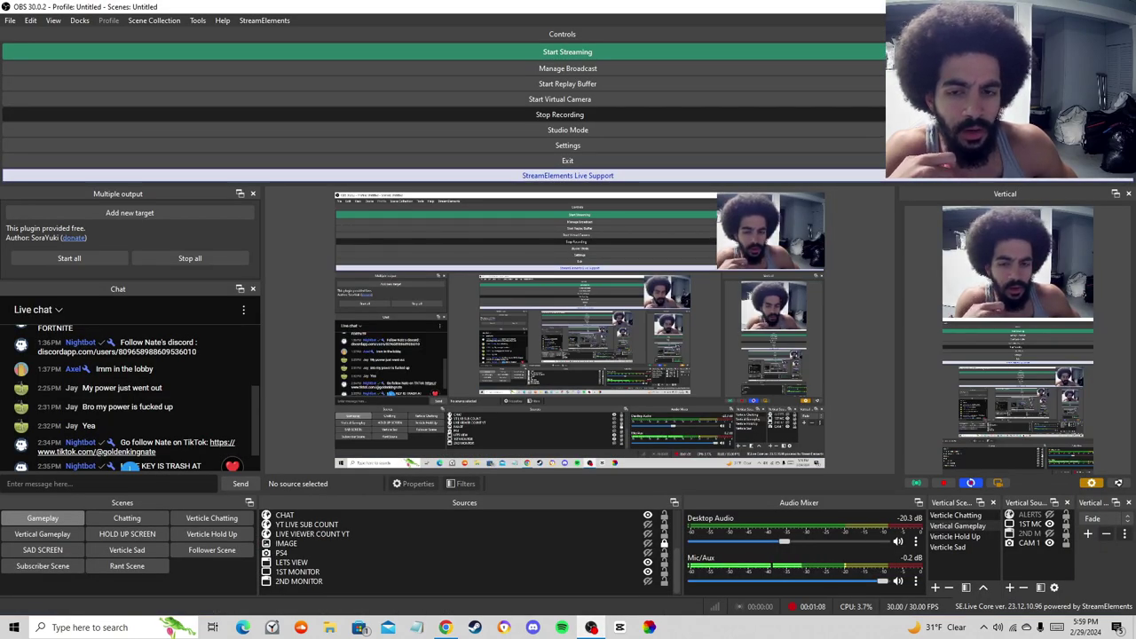
left_click_drag(130, 281, 129, 315)
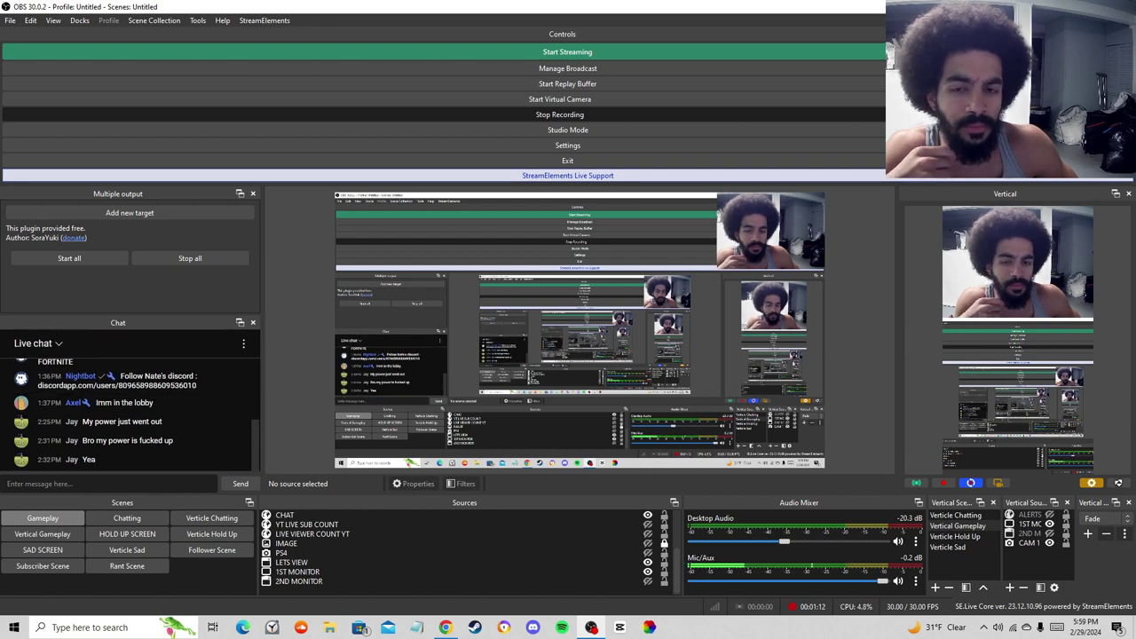
left_click(252, 194)
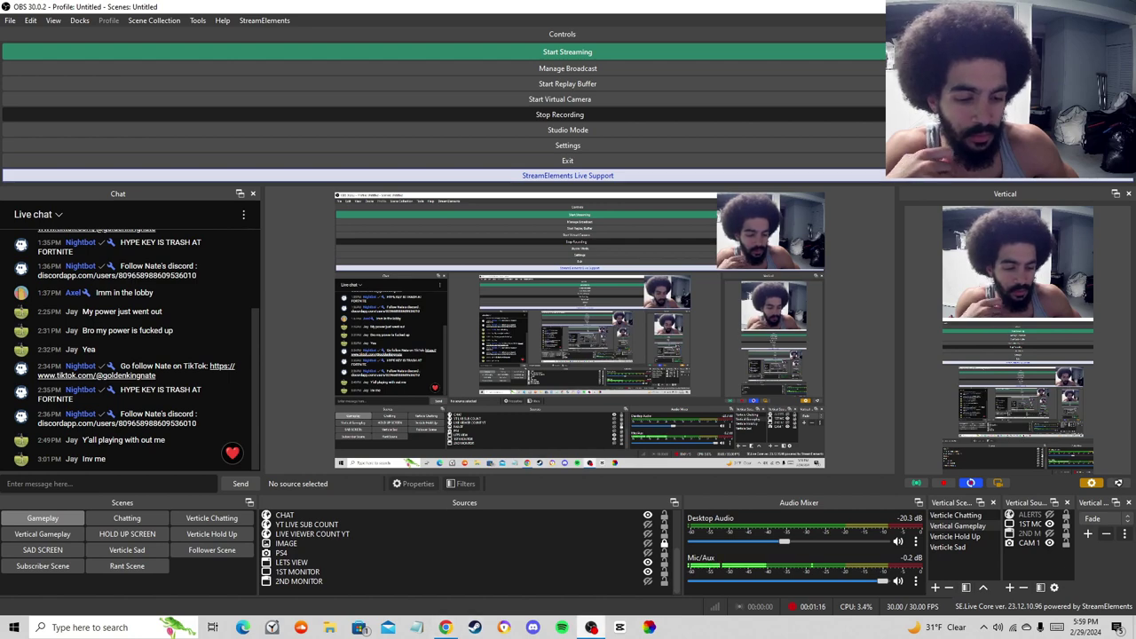
- Switch to Chrome and show the downloaded obs-multi-rtmp installer in the Downloads folder
left_click(445, 627)
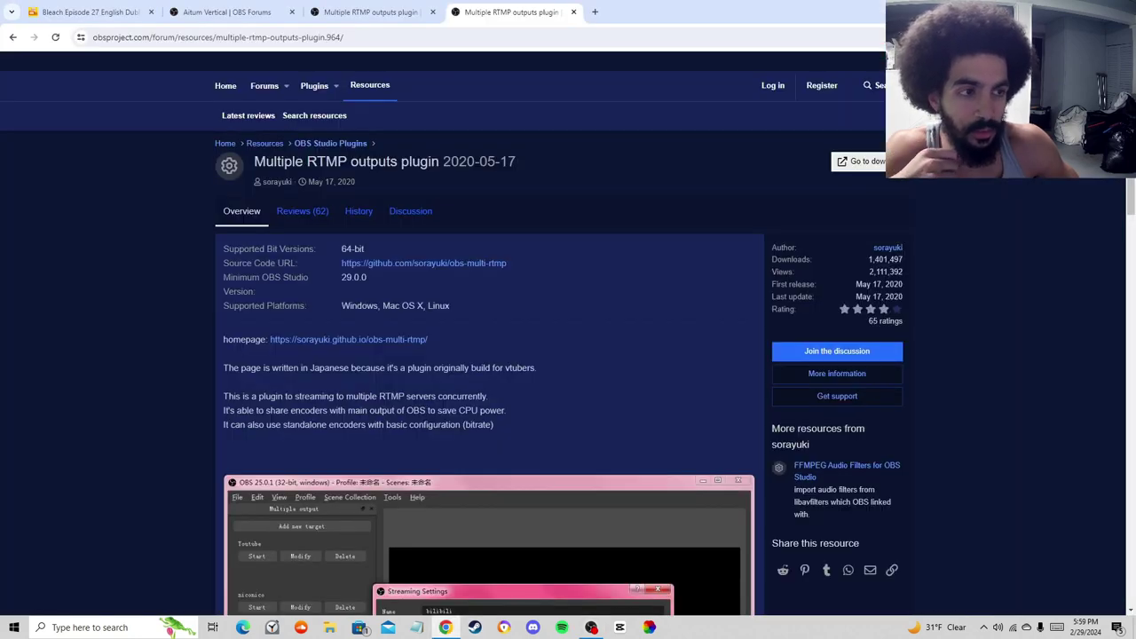
left_click(1054, 38)
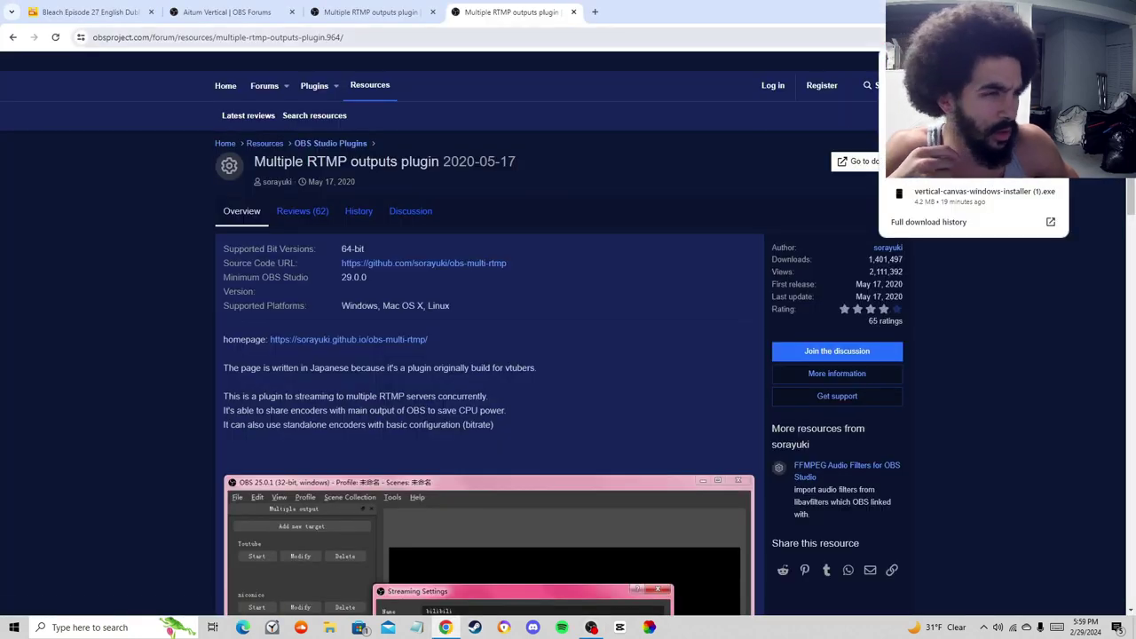
left_click(1031, 101)
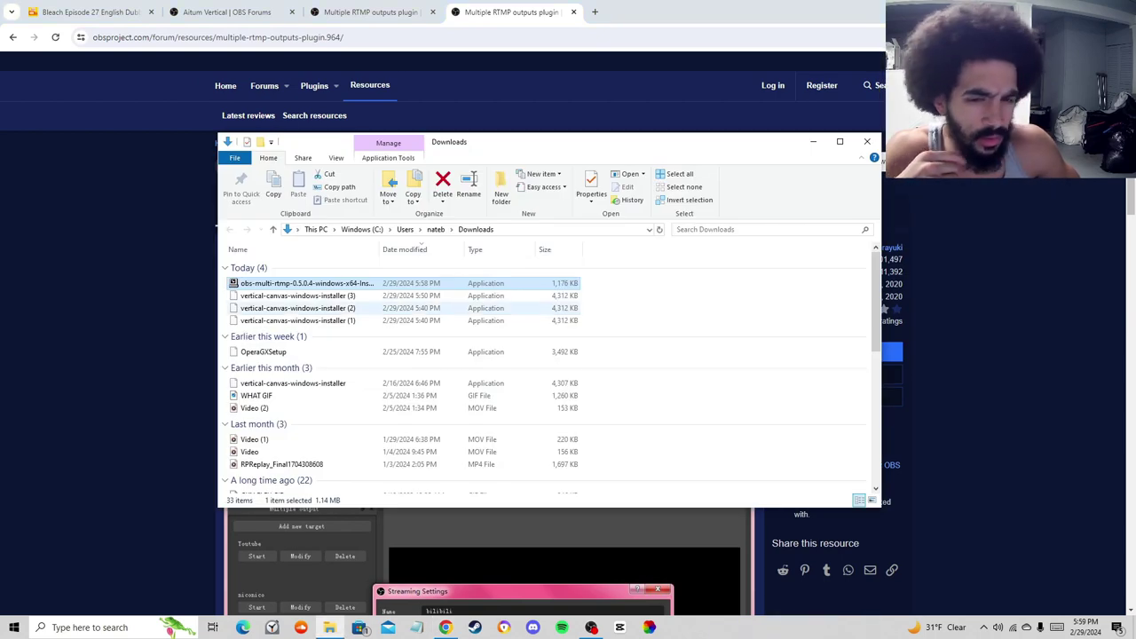
- Run the obs-multi-rtmp 0.5.0.4 installer with the default destination, declining to uninstall the existing plugin, and close the Downloads folder
double_click(353, 283)
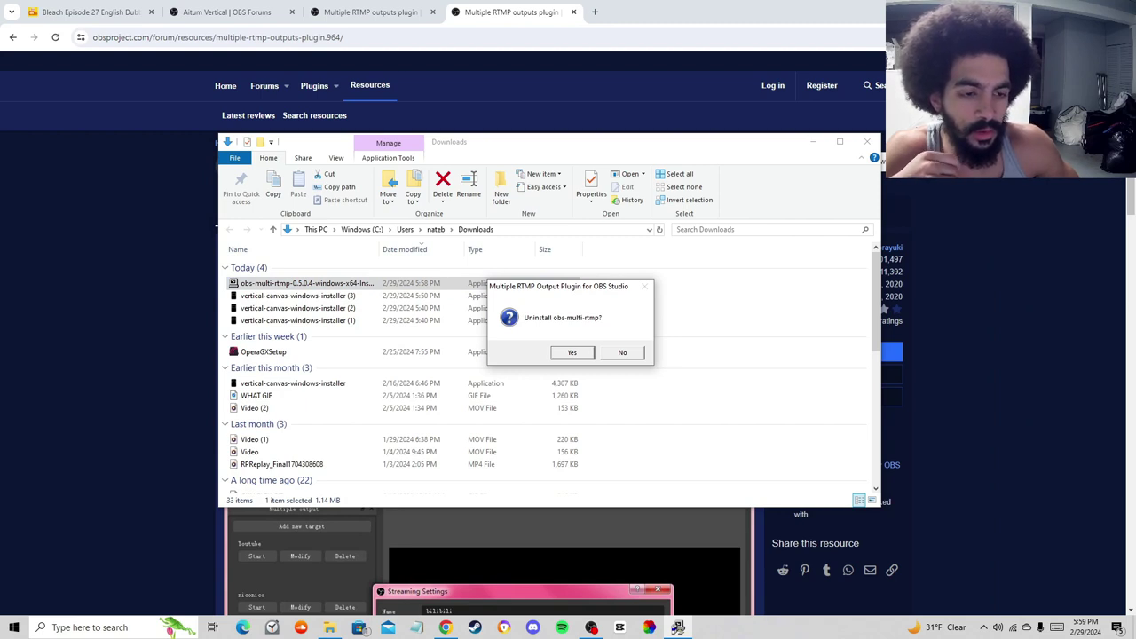
left_click(622, 352)
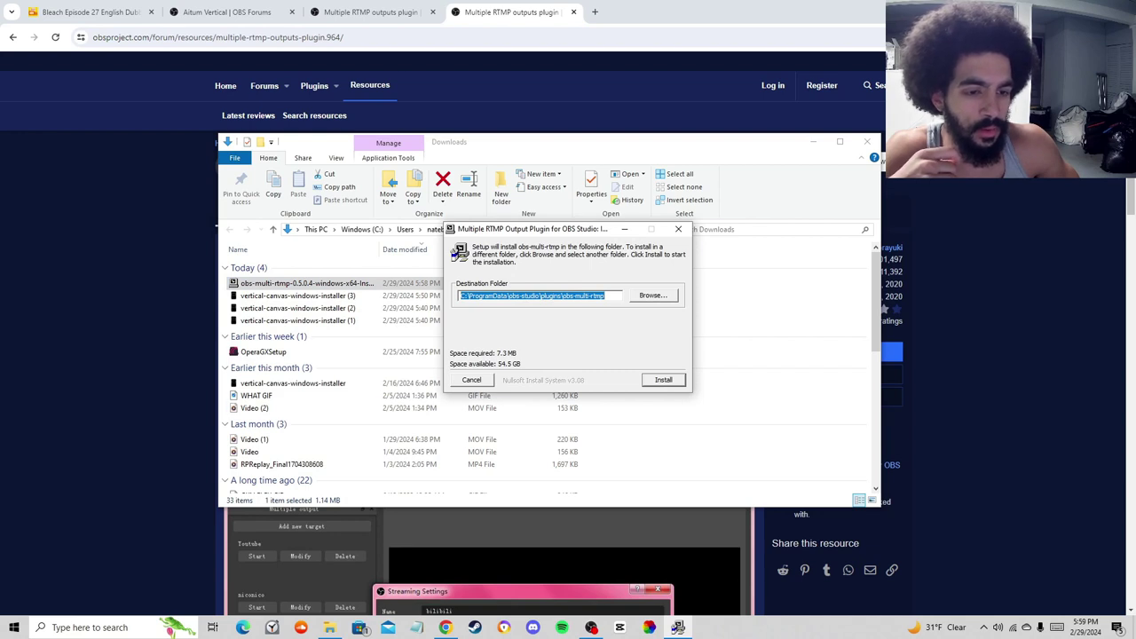
key("Return")
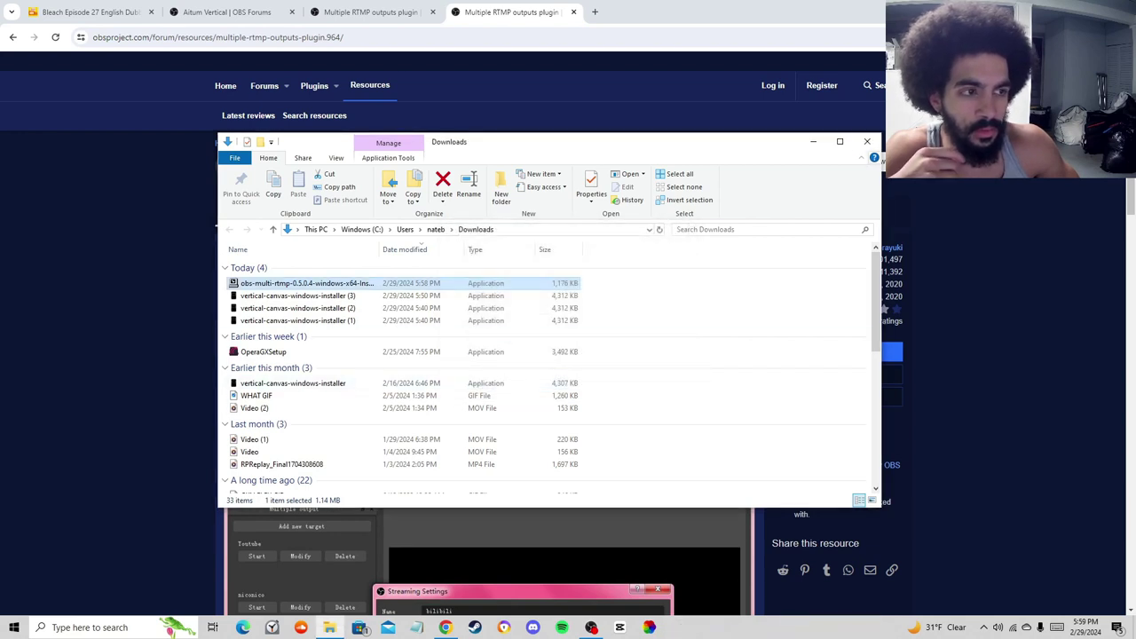
key("alt+F4")
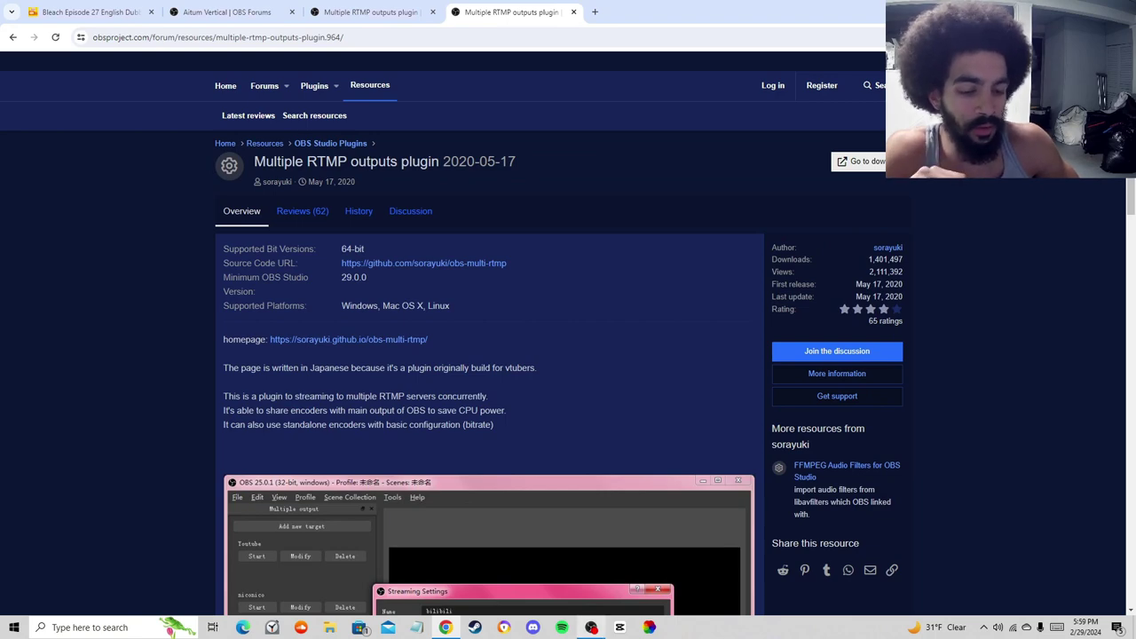
- Switch to OBS Studio and look through the list of available docks for Multiple output
left_click(591, 627)
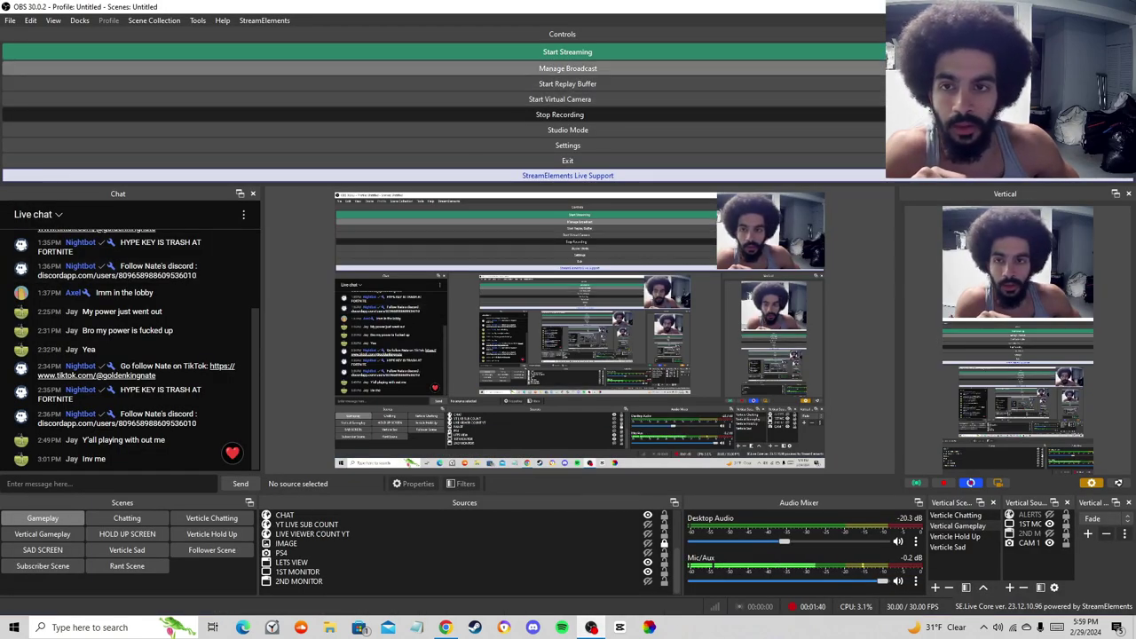
left_click(79, 21)
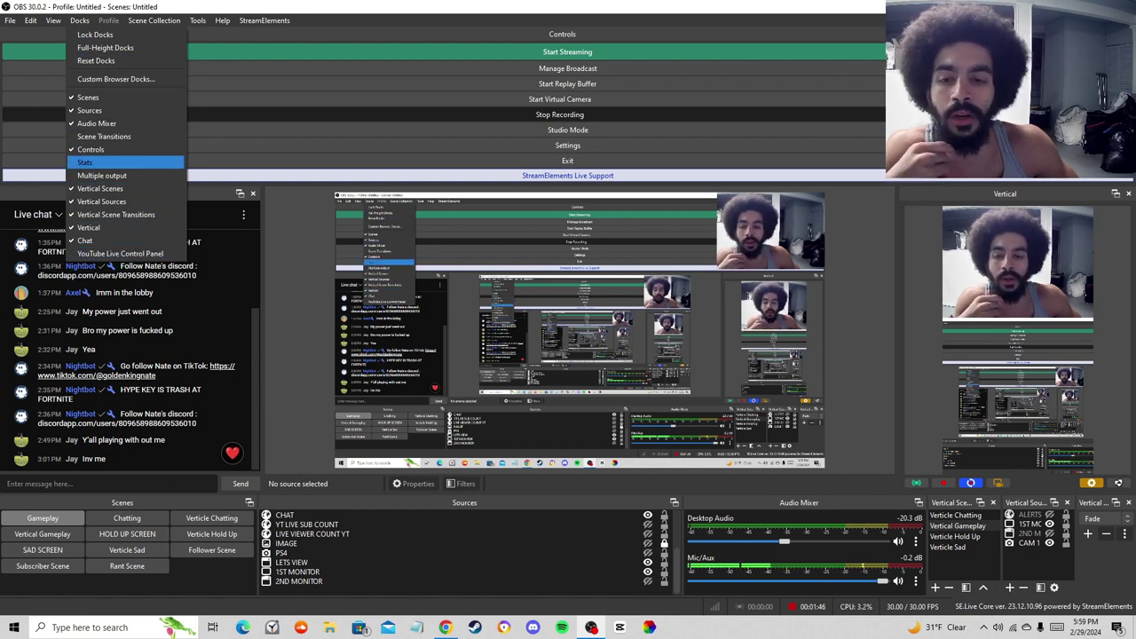
left_click(79, 20)
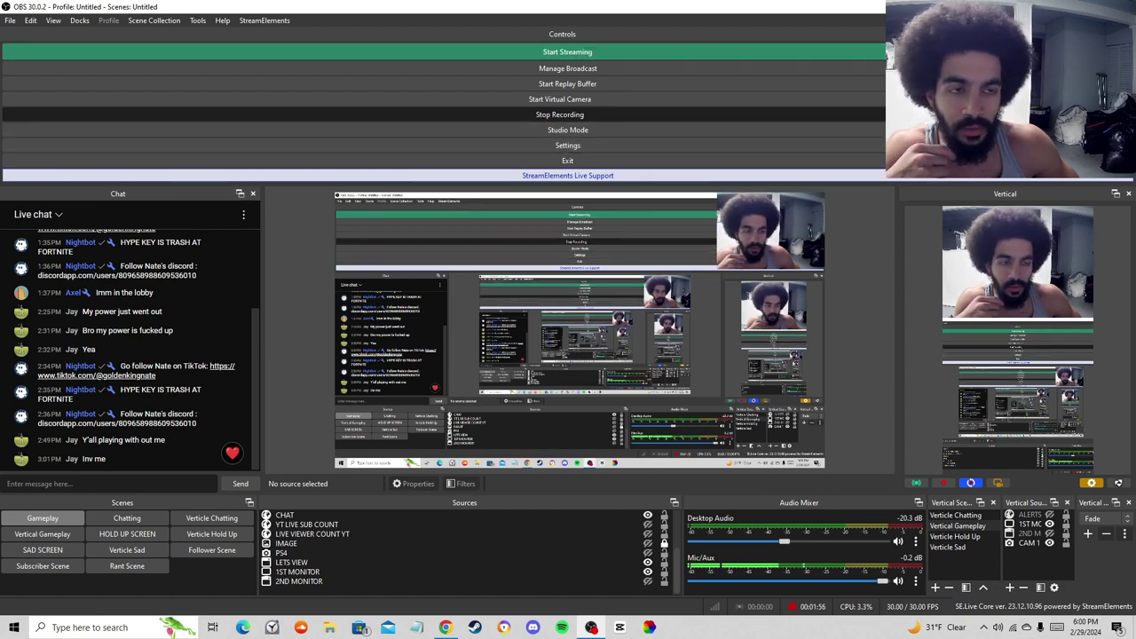
key("alt+d")
key("Escape")
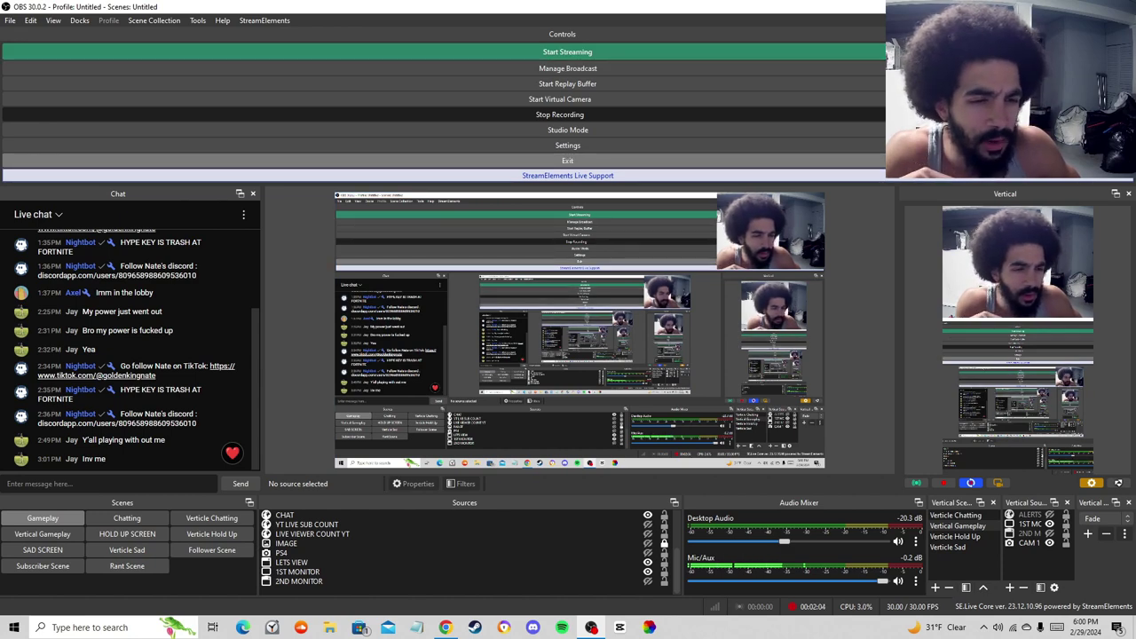
- Set the source snap sensitivity to 8.5 in the General settings and save the settings
left_click(568, 145)
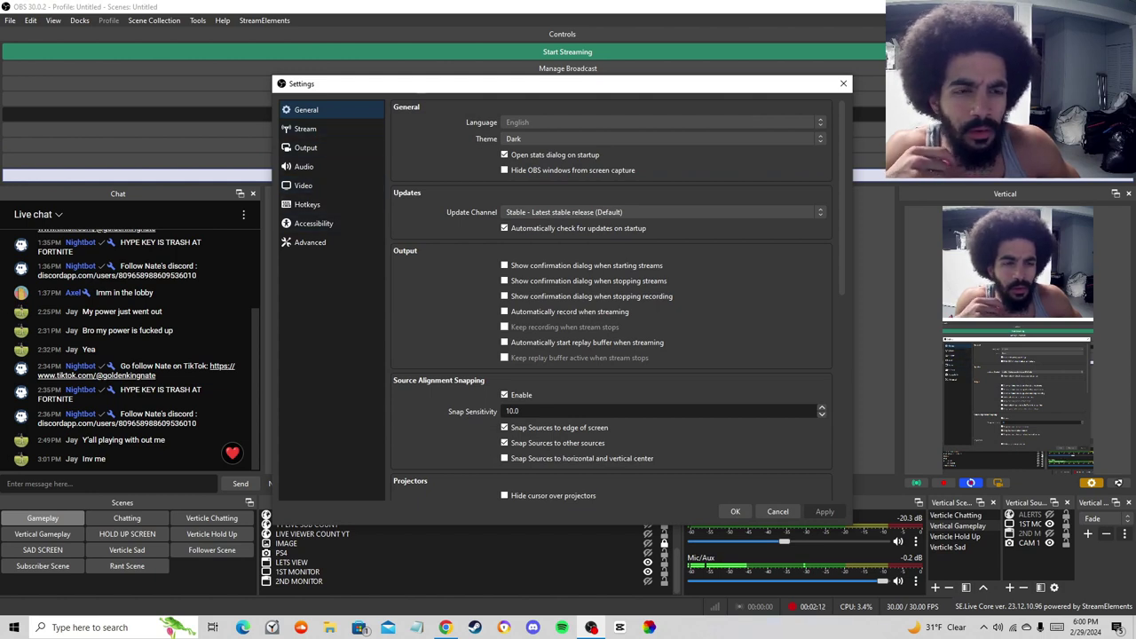
scroll(613, 292, "down", 3)
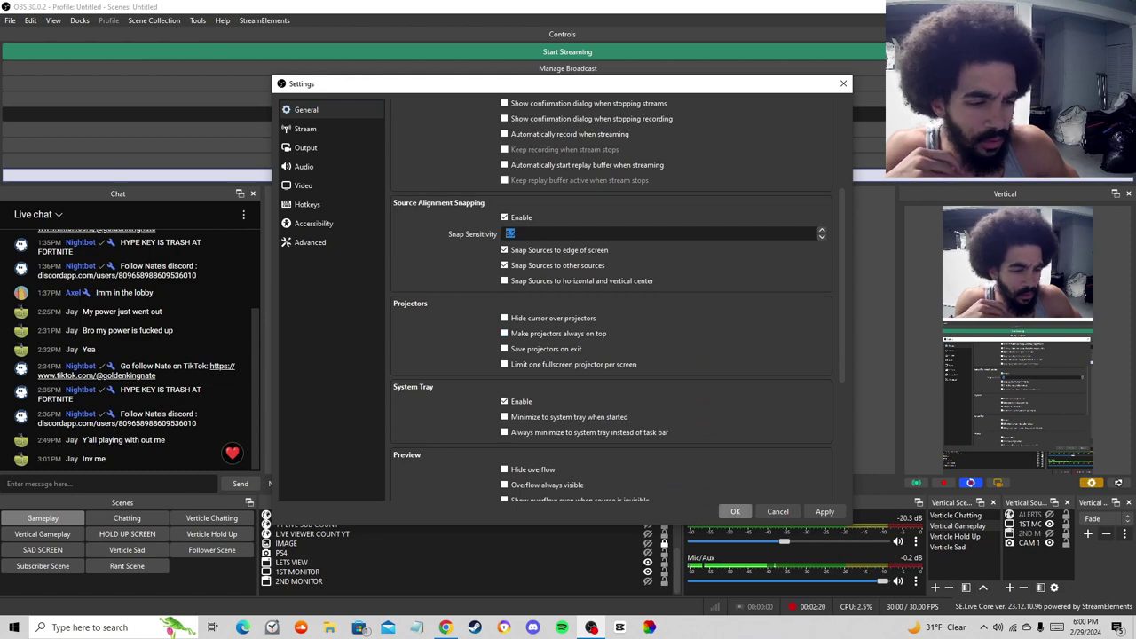
left_click(734, 511)
key("Return")
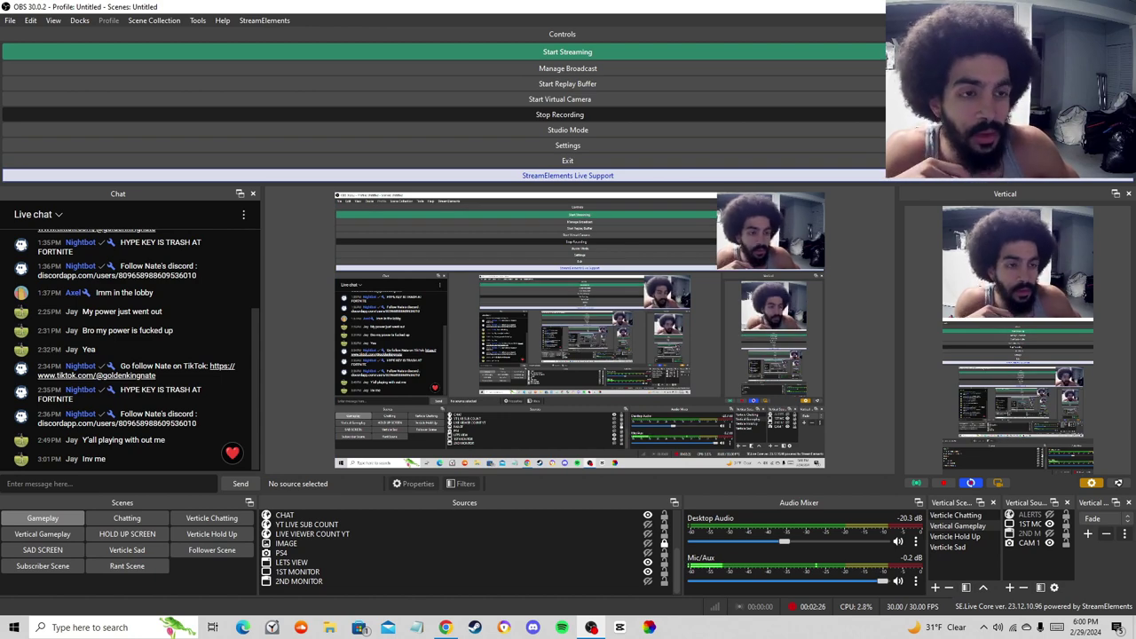
- Show the Multiple output dock in the OBS window
key("alt+d")
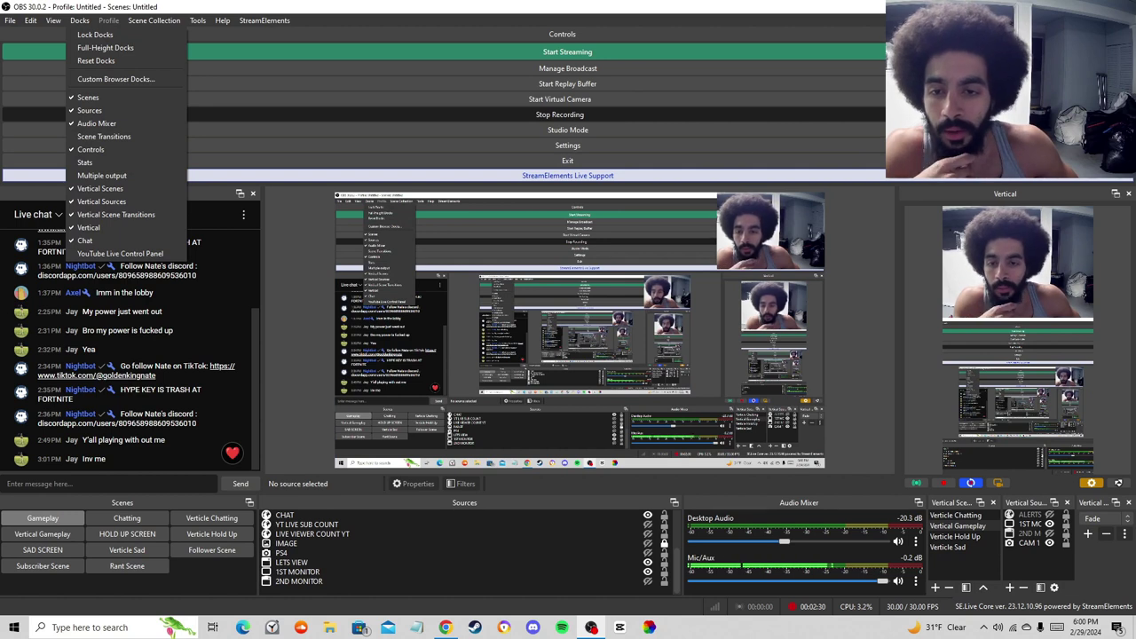
key("Down")
key("Down")
key("Down")
key("Down")
key("Down")
key("Down")
key("Down")
key("Down")
key("Down")
key("Down")
key("Down")
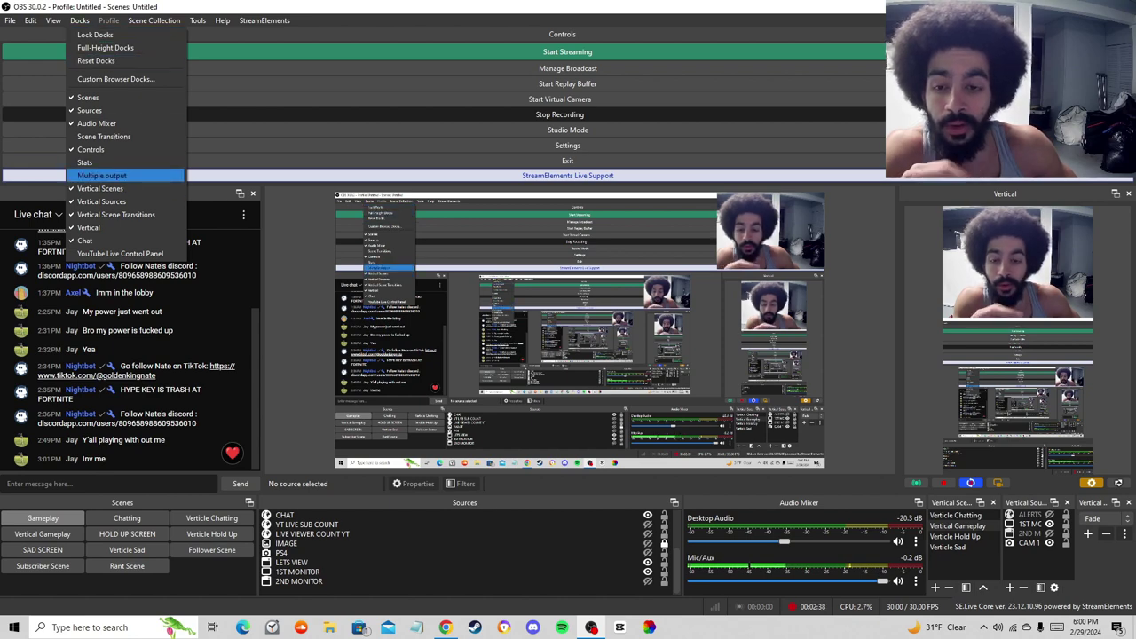
left_click(102, 175)
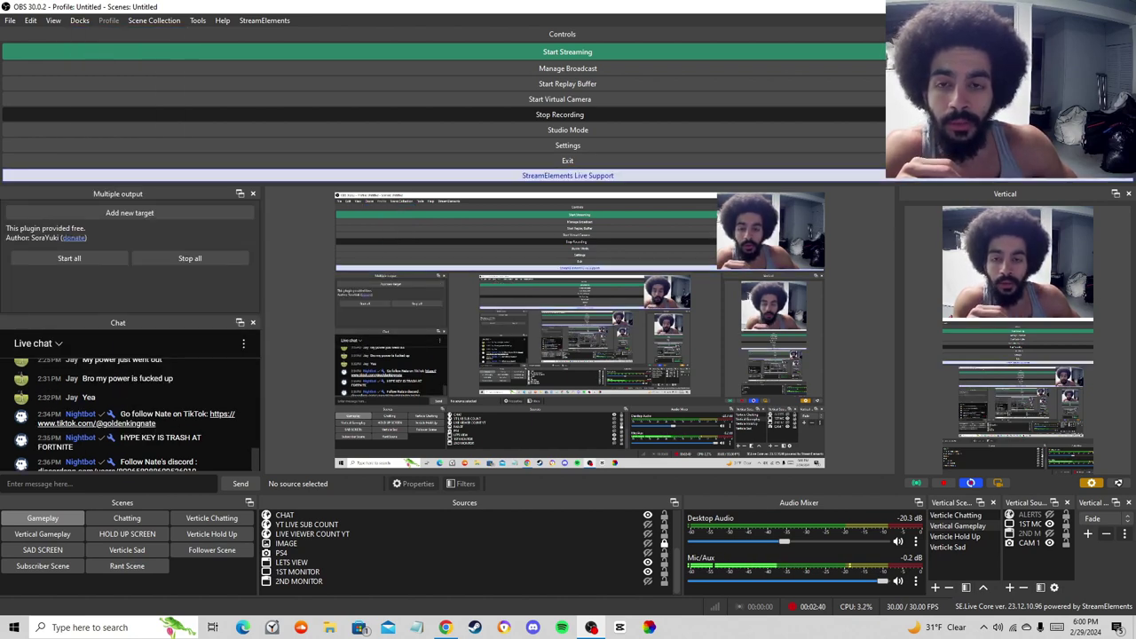
- Hide the Multiple output dock, dismiss the notice, and show the dock again
left_click(79, 21)
left_click(102, 175)
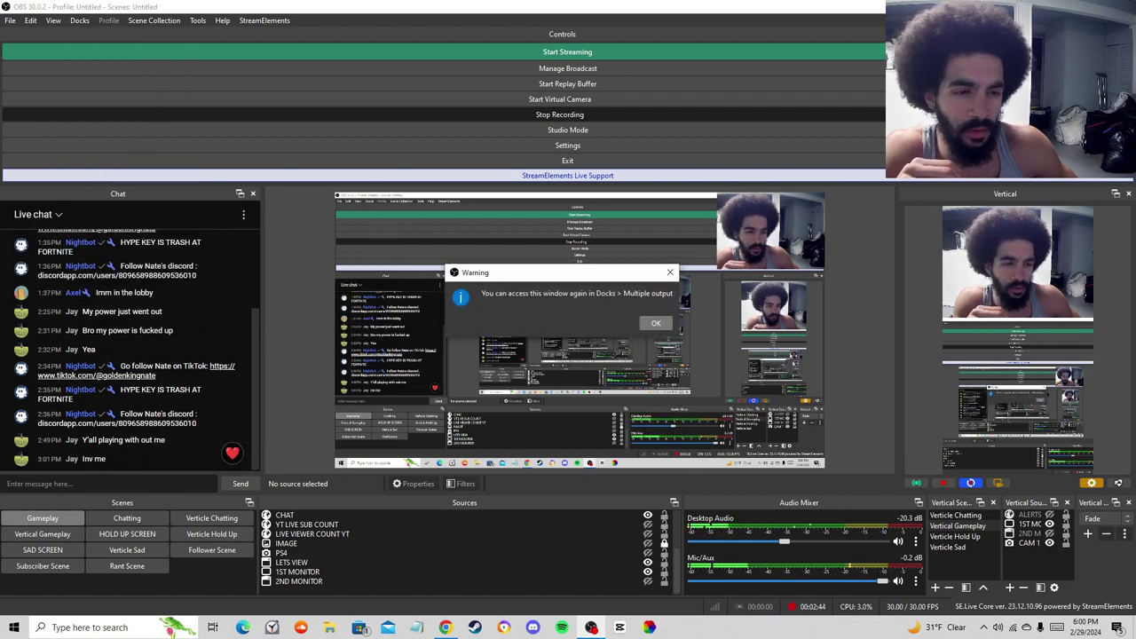
left_click(654, 323)
left_click(79, 20)
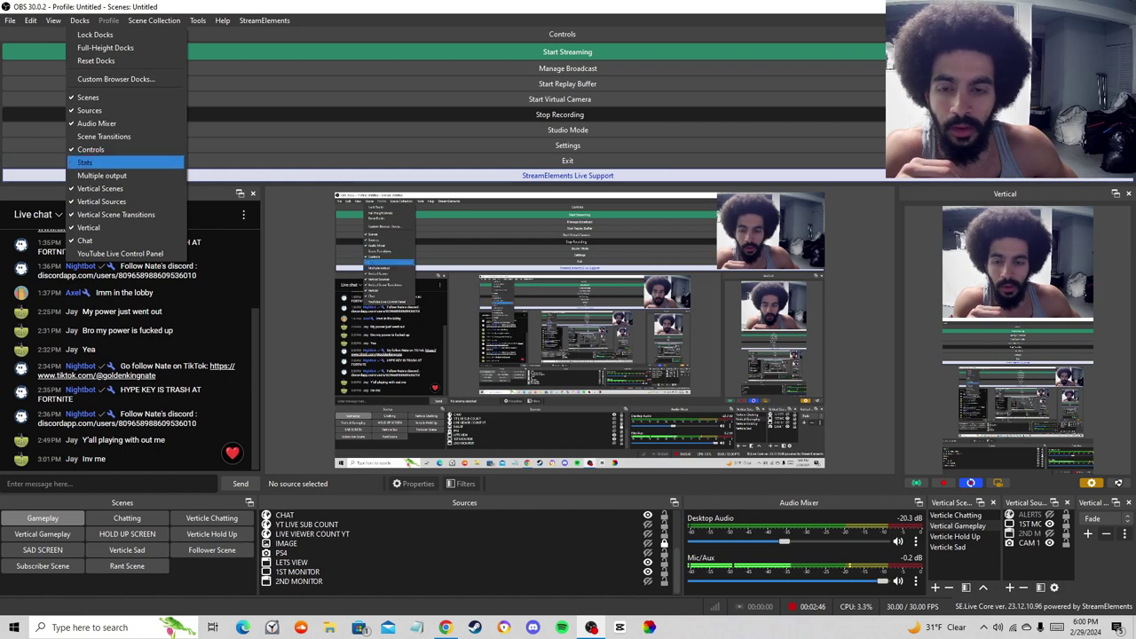
left_click(102, 175)
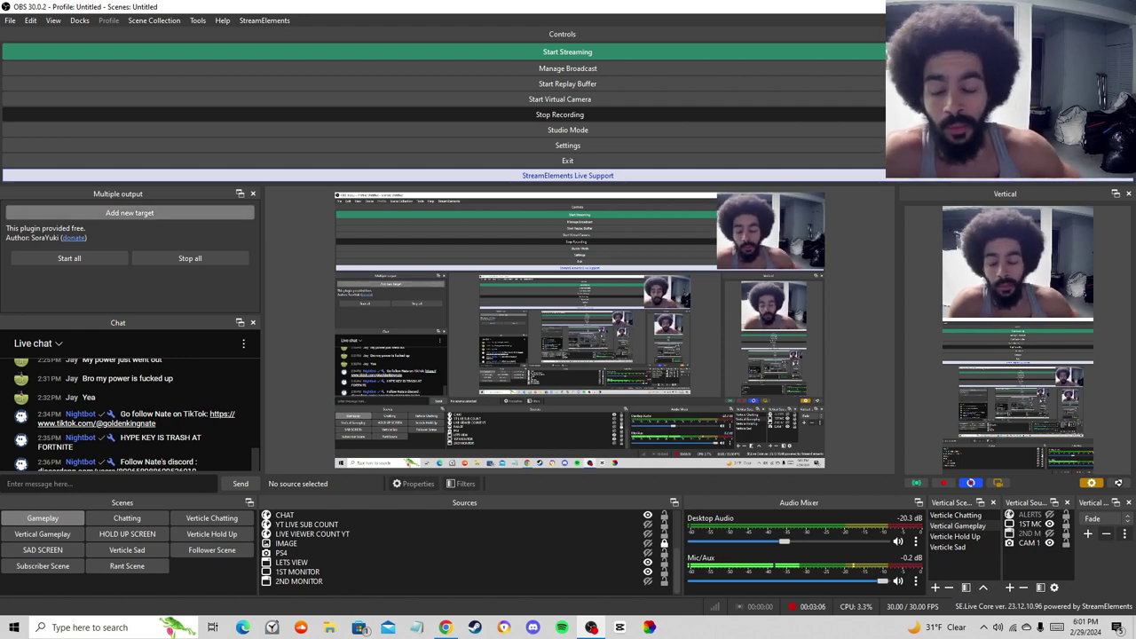
- Add a new output target named Youtube with Sync start with OBS enabled, leaving the RTMP server and key blank
left_click(130, 212)
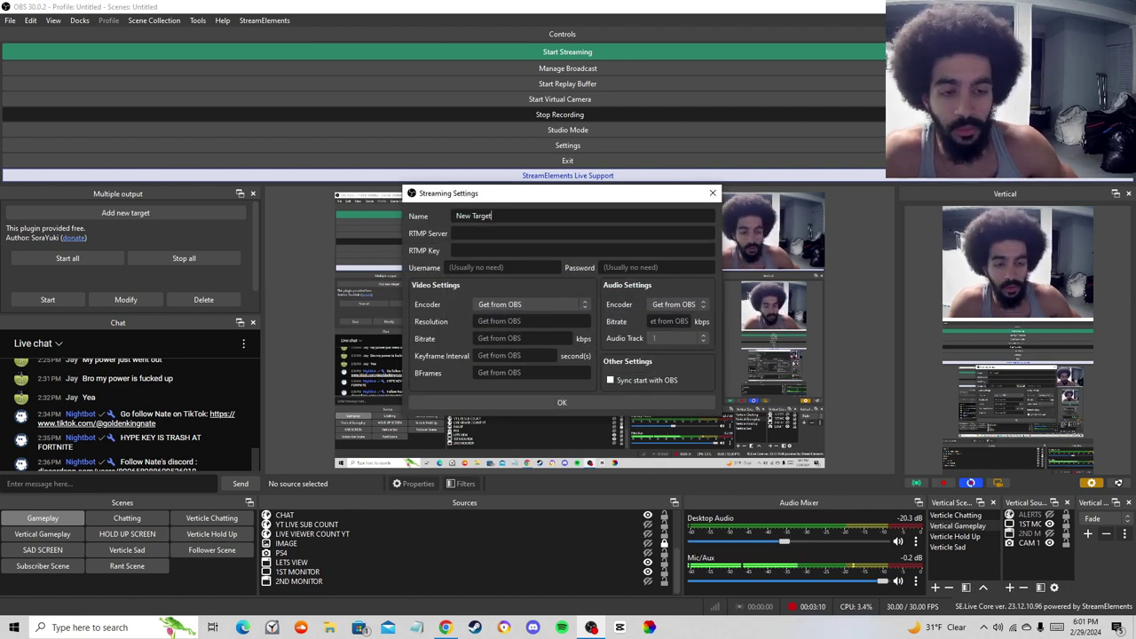
key("ctrl+a")
type("y")
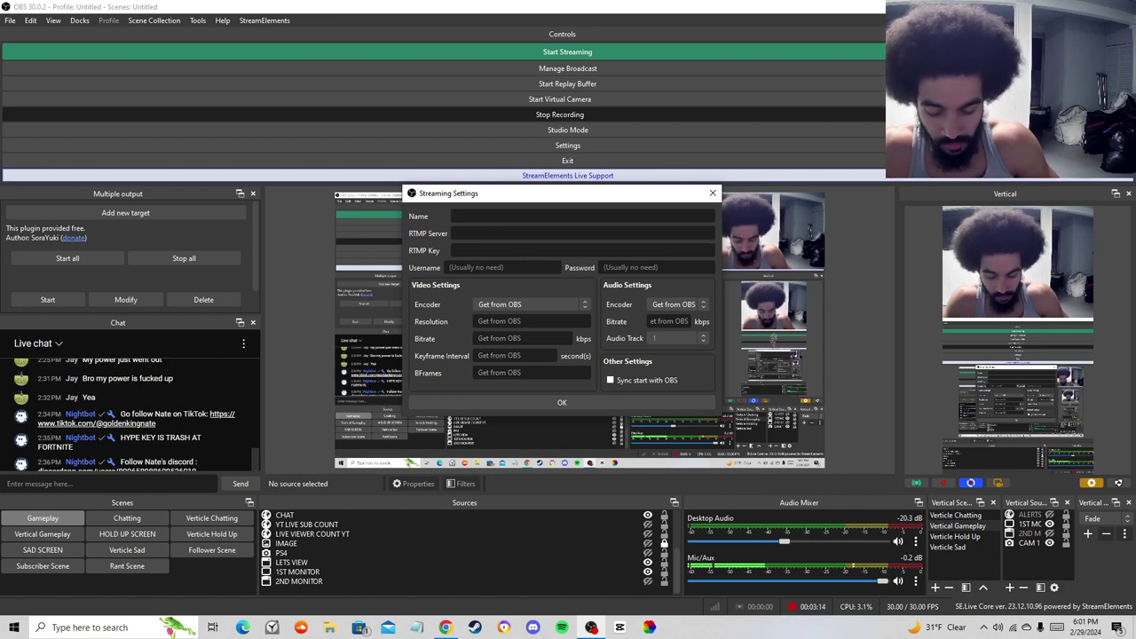
type("Y")
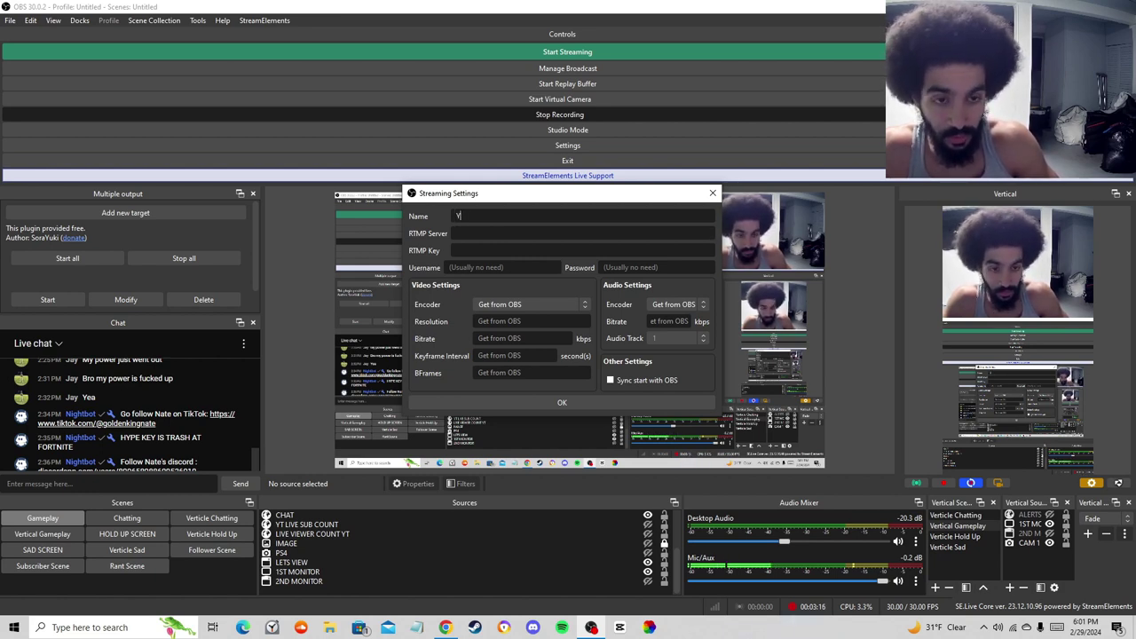
type("outube")
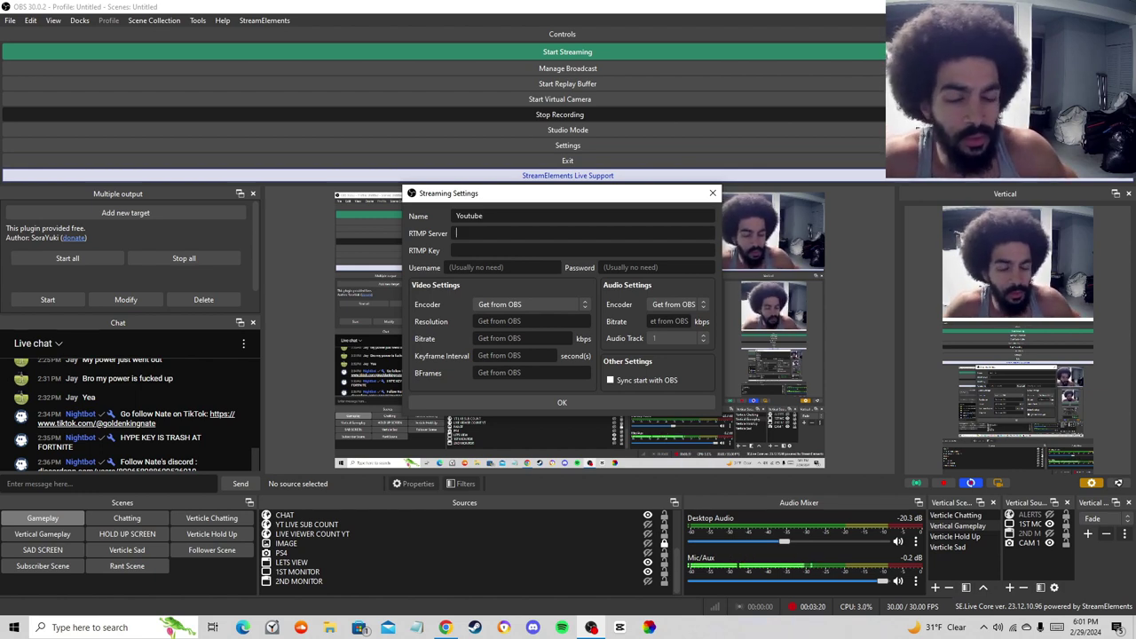
left_click(456, 233)
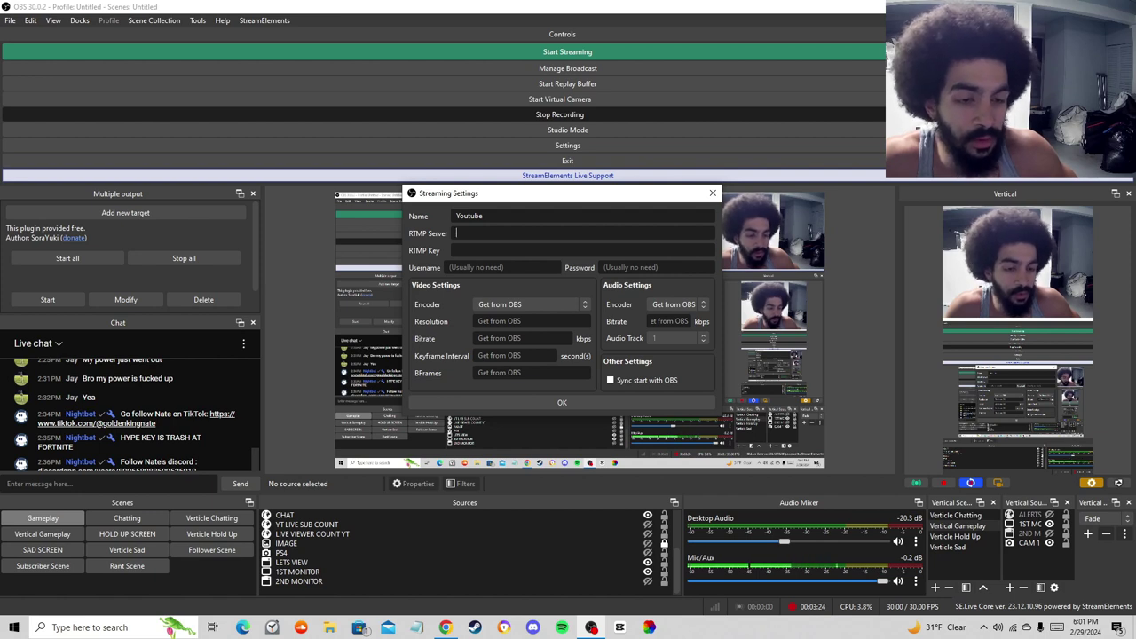
left_click(456, 249)
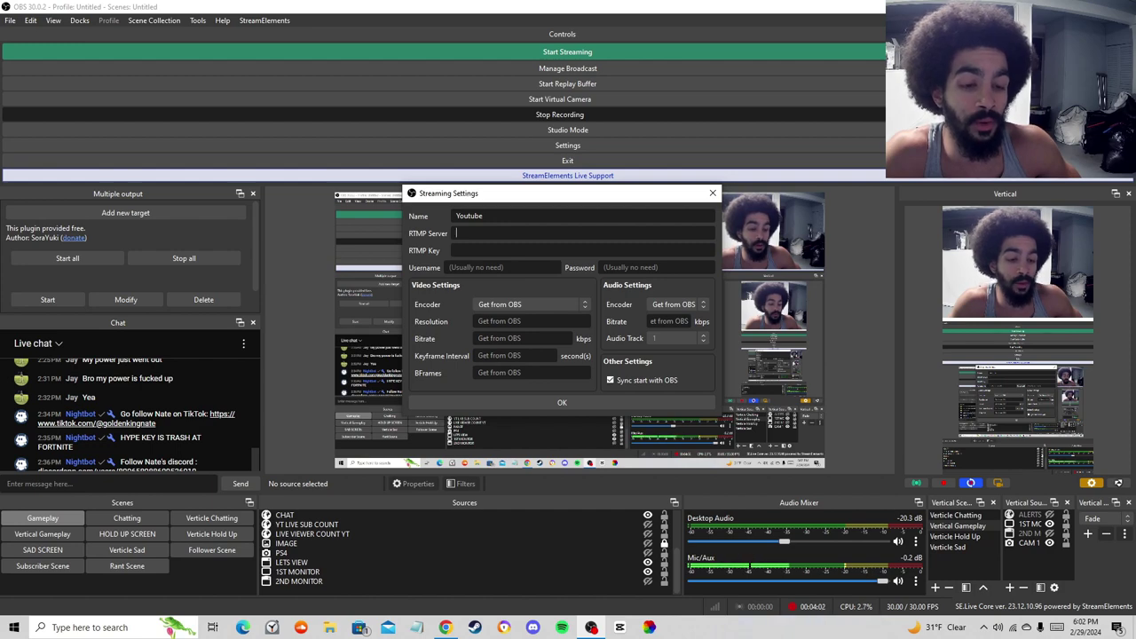
left_click(562, 402)
- Review the Youtube target's streaming settings and close them without changes
scroll(48, 276, "down", 1)
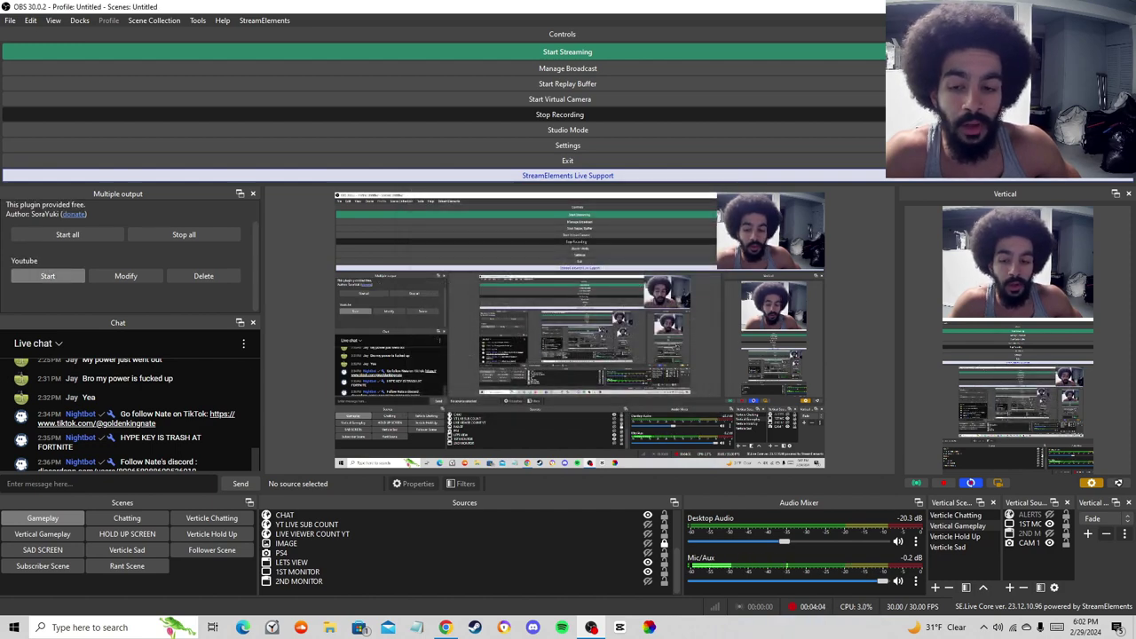
left_click(125, 275)
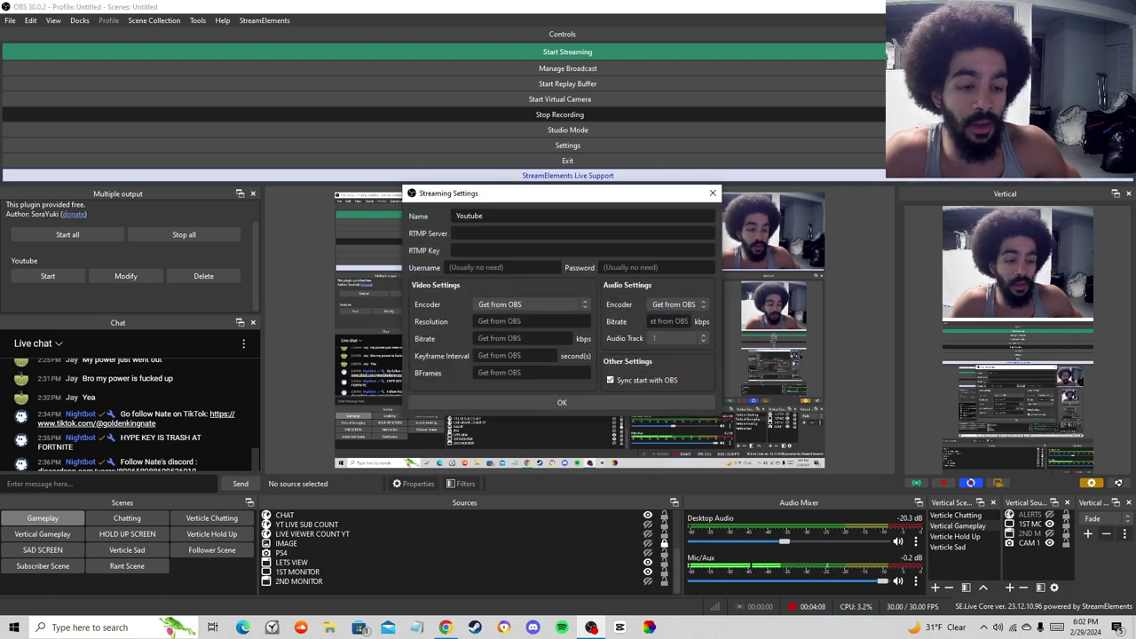
left_click(562, 402)
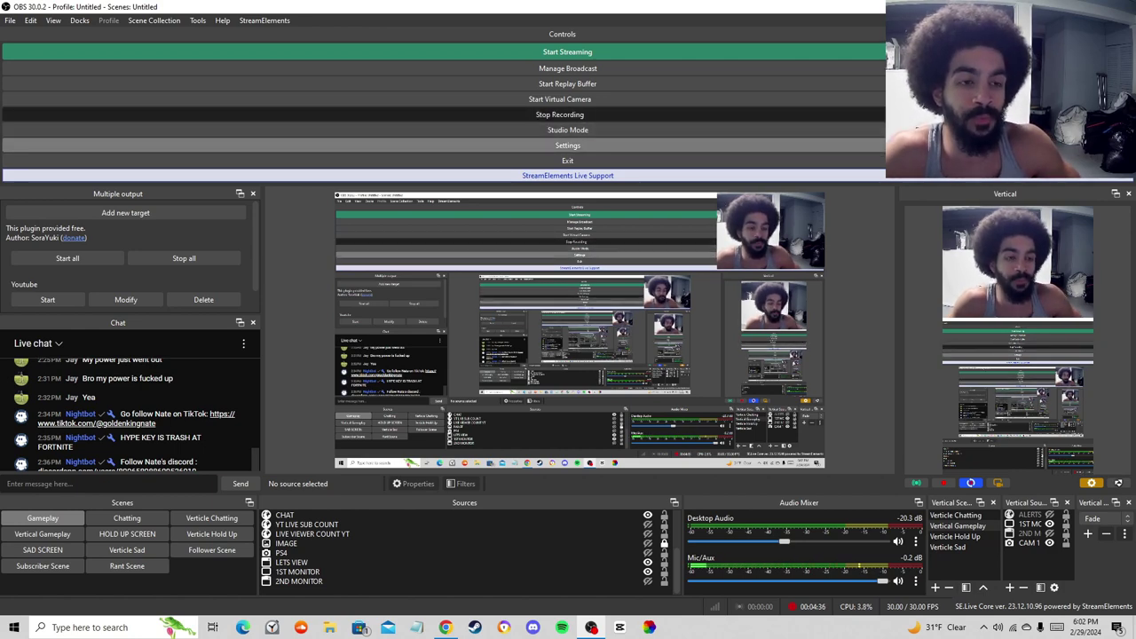
- Check the service and server in the main Stream settings, close the settings, and return to the Multiple output dock
left_click(567, 145)
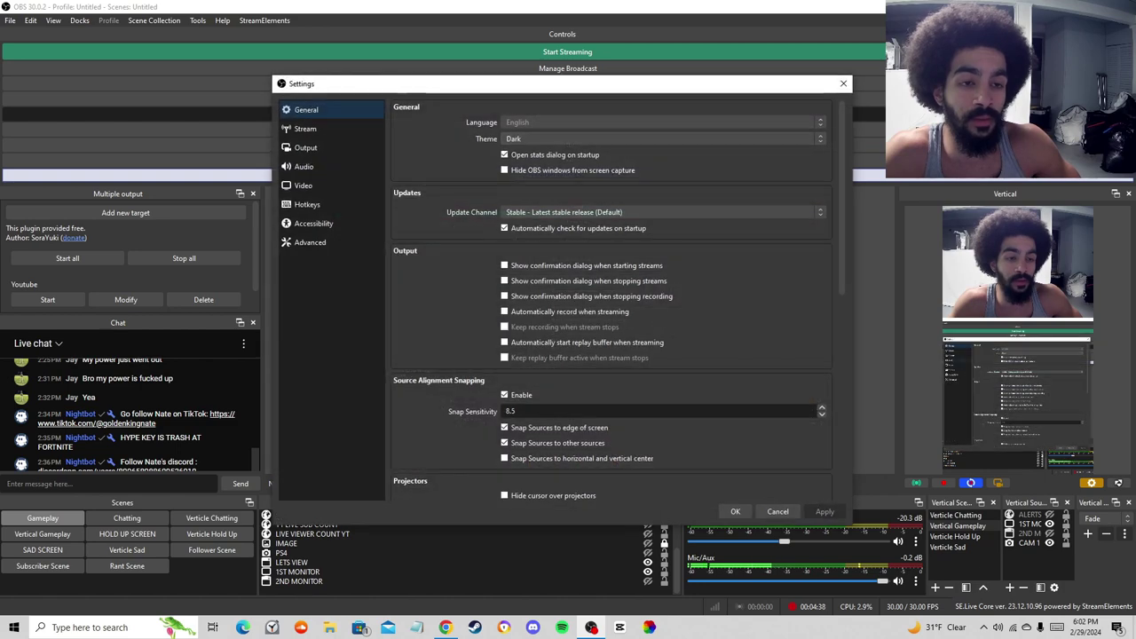
left_click(331, 129)
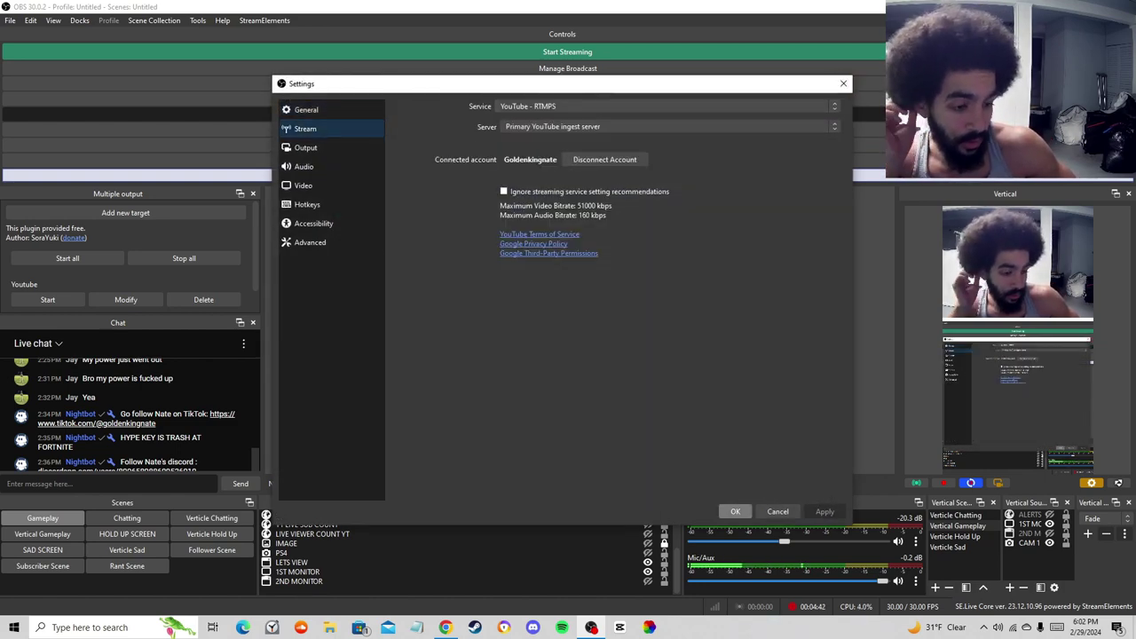
left_click(735, 511)
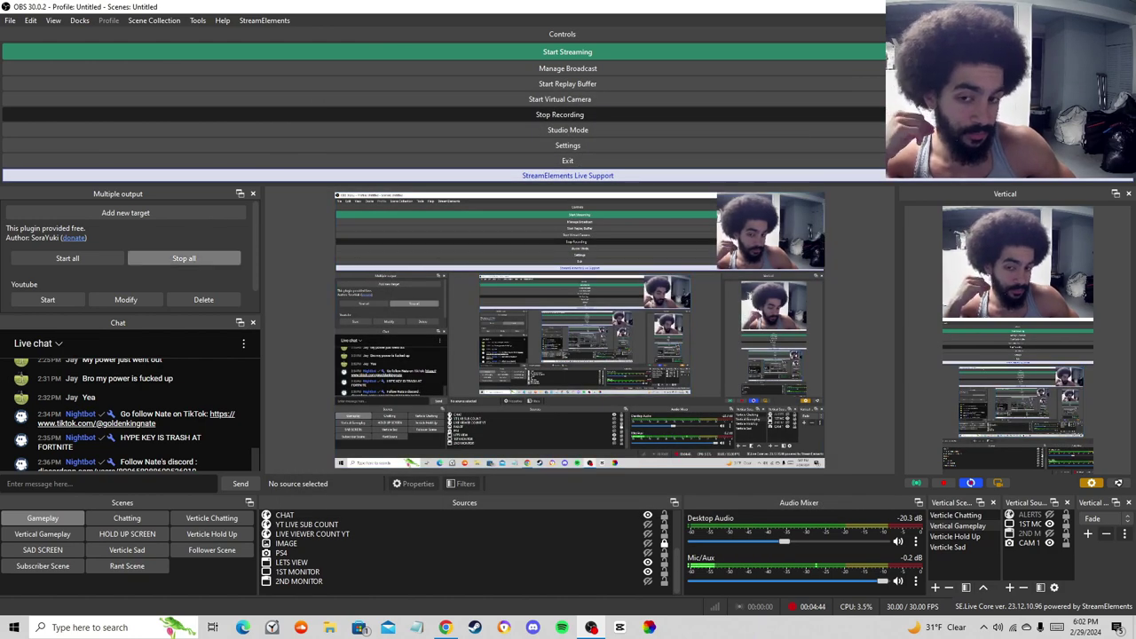
scroll(183, 258, "down", 1)
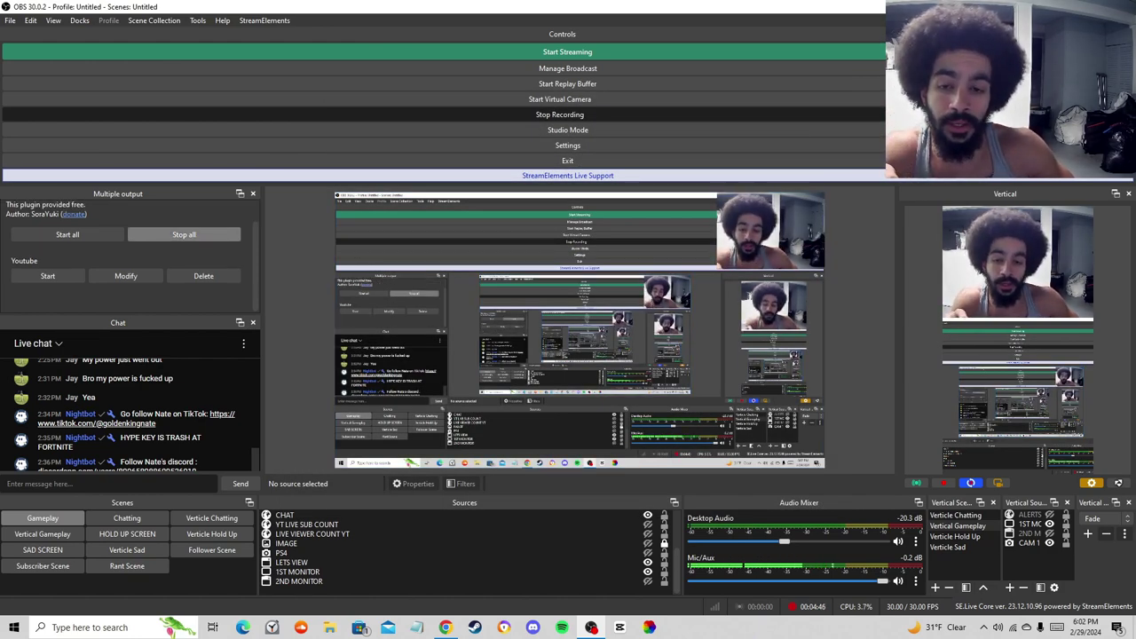